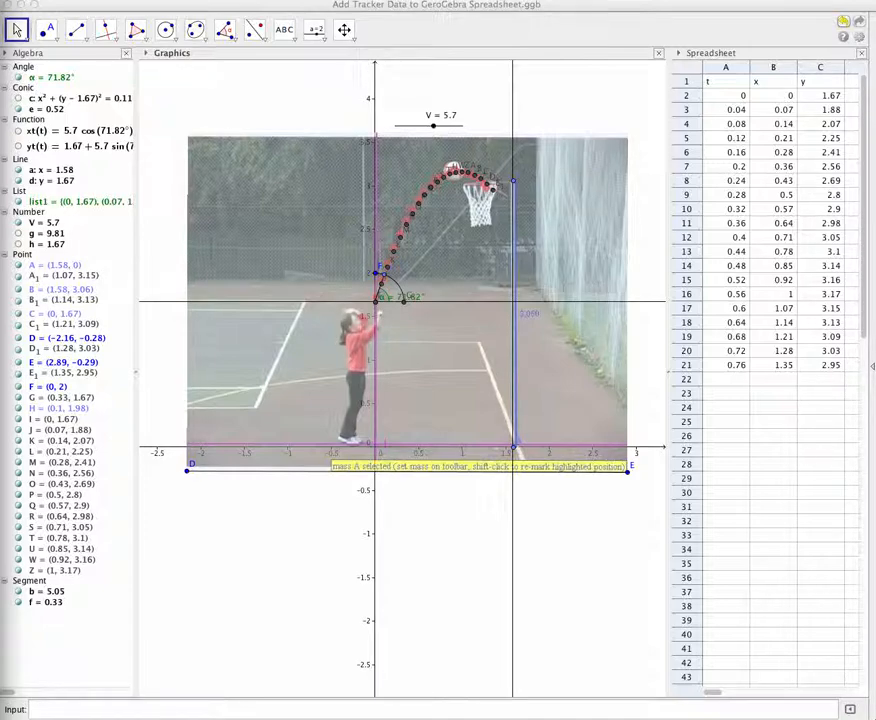
Step: Draw a segment along the x-axis from the origin to about (0.86, 0.02)
left_click(66, 32)
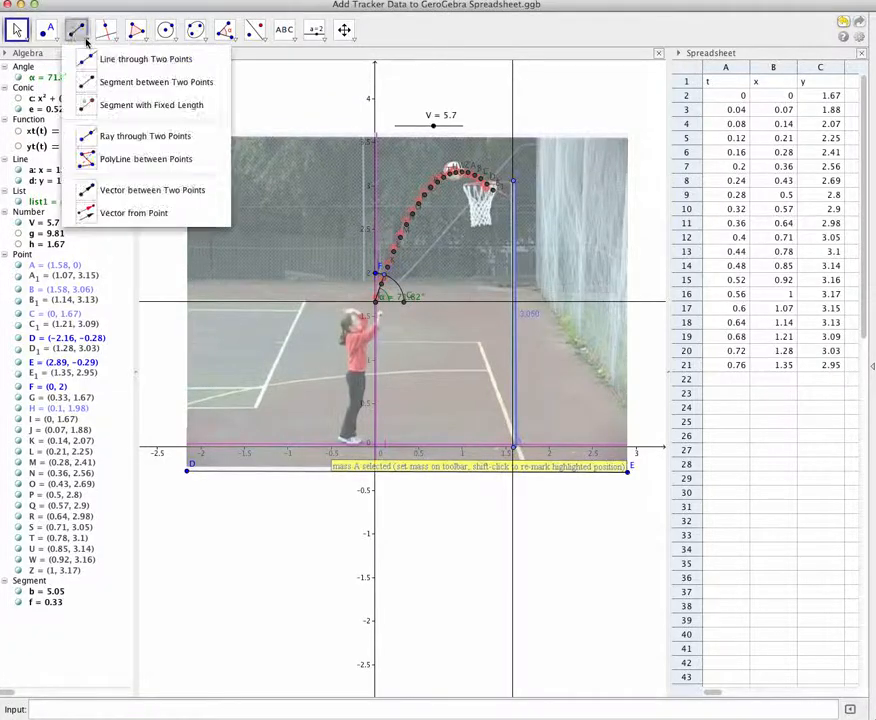
left_click(101, 82)
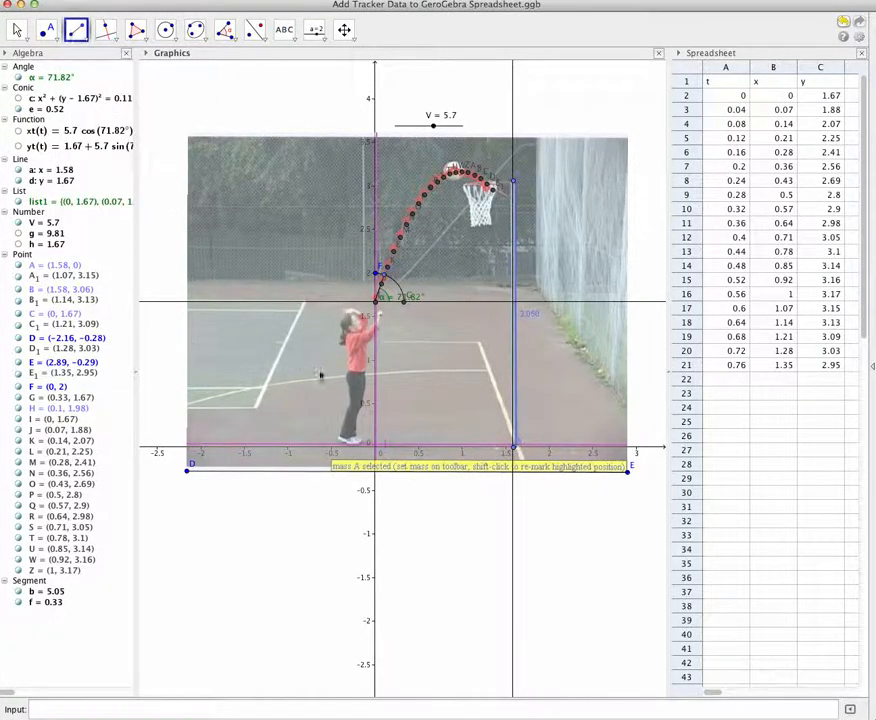
left_click(377, 447)
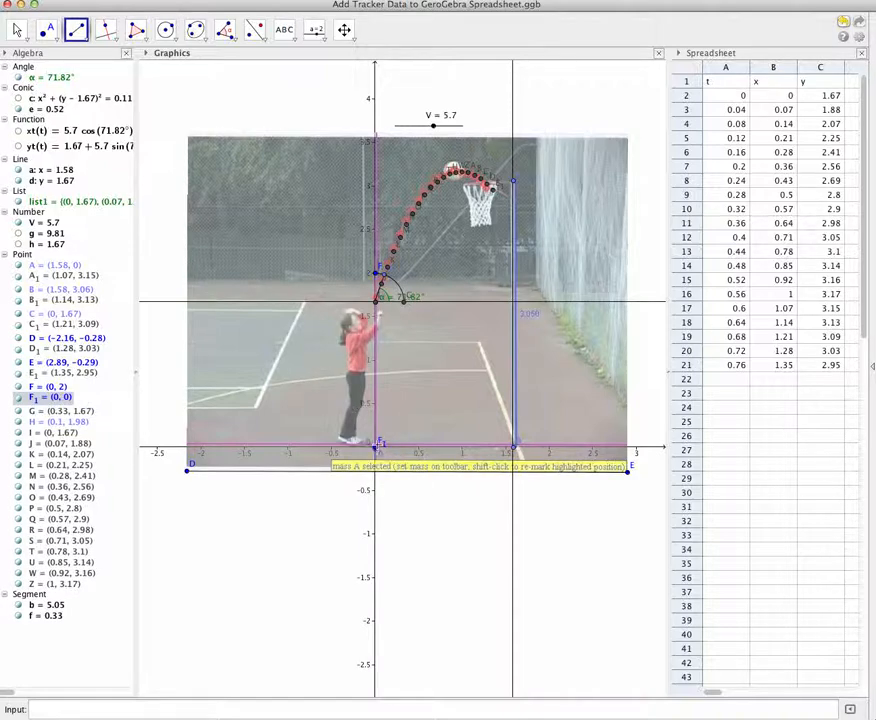
left_click(451, 448)
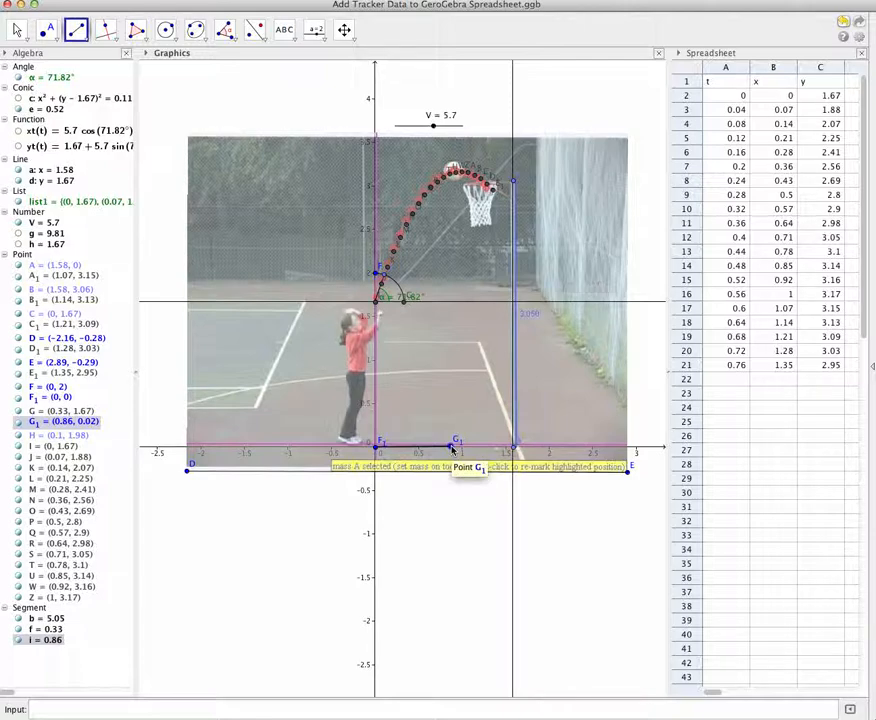
left_click(451, 447)
Step: Move the new segment's endpoint G₁ to about (0.8, -0.01)
left_click(15, 32)
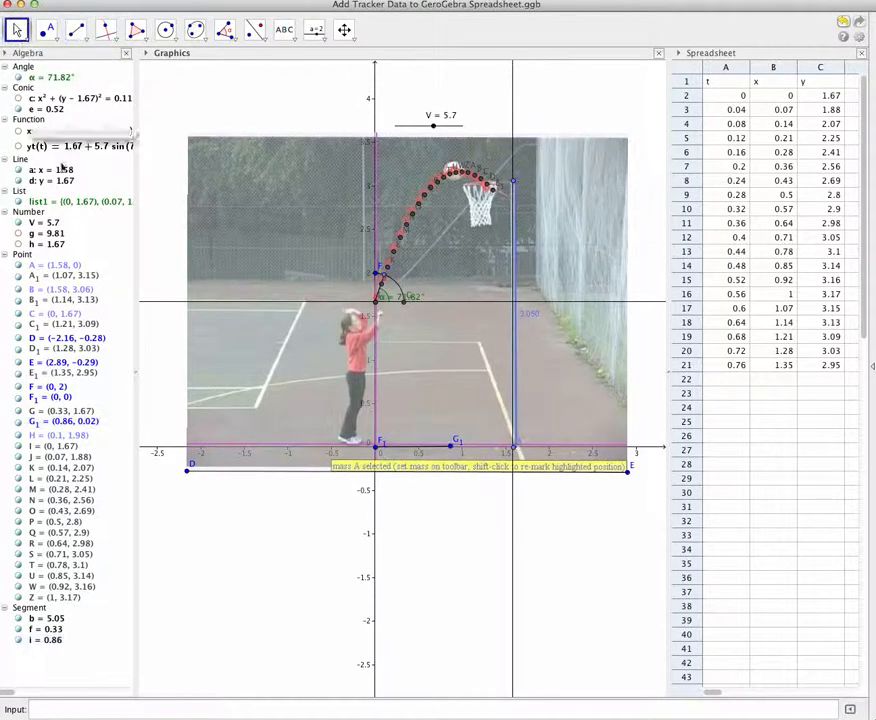
left_click(452, 450)
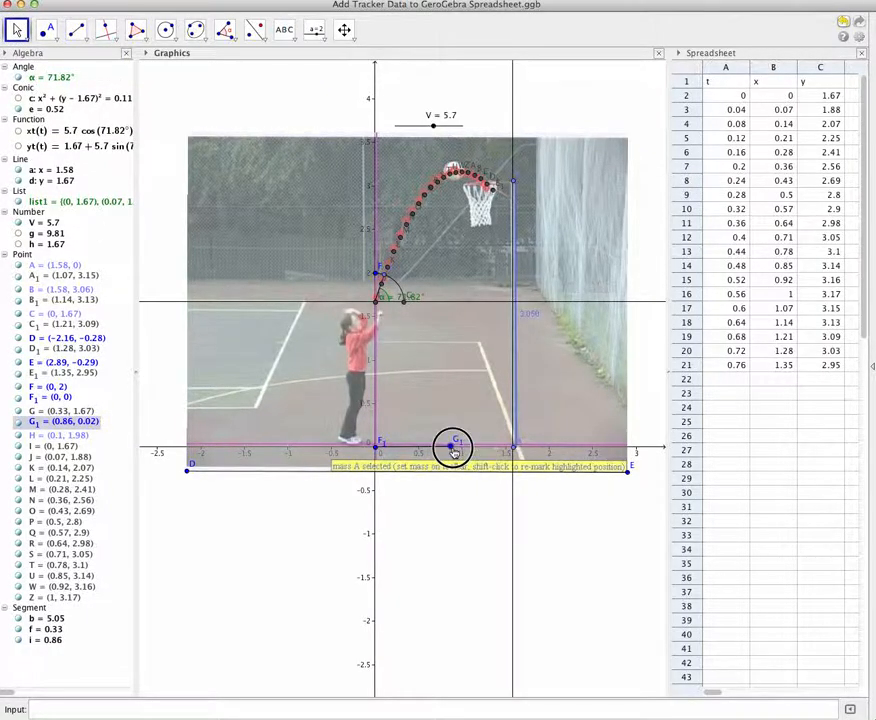
left_click_drag(452, 450, 445, 451)
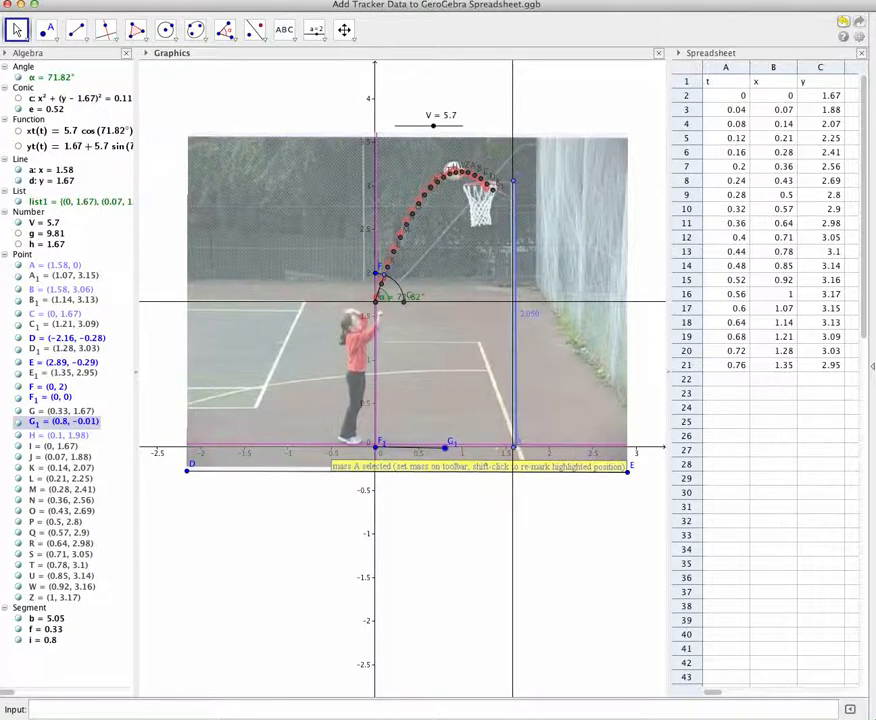
Step: Colour the segment from F₁ to G₁ yellow and set its line thickness to 6
left_click(404, 449)
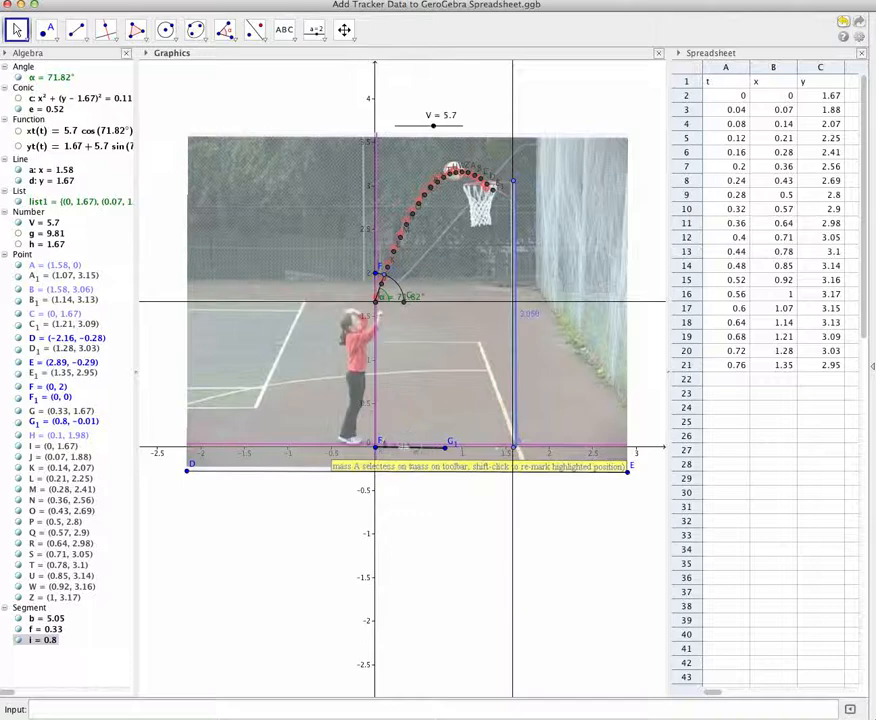
double_click(407, 451)
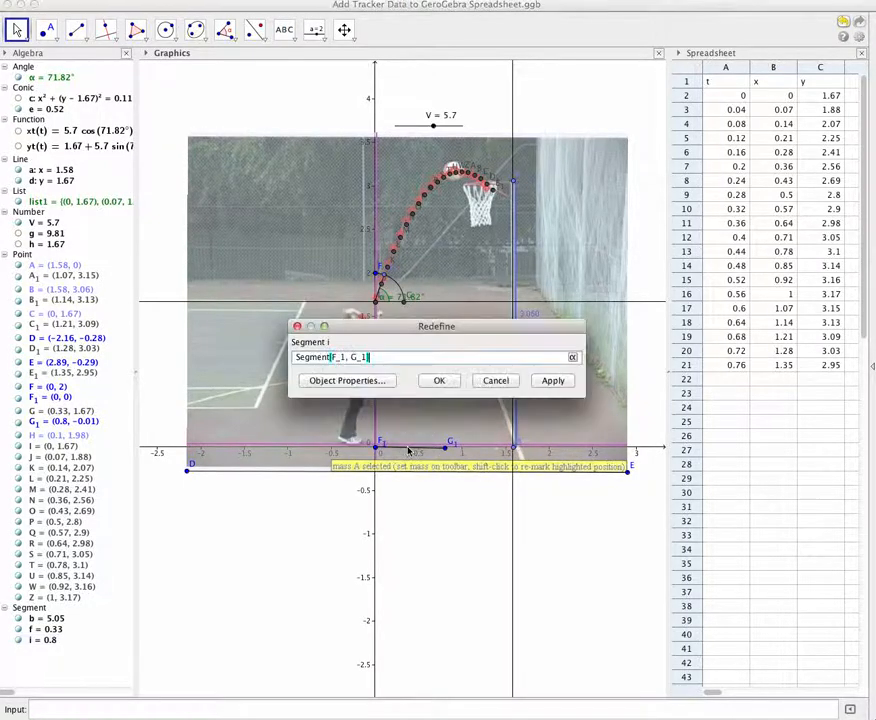
left_click(347, 381)
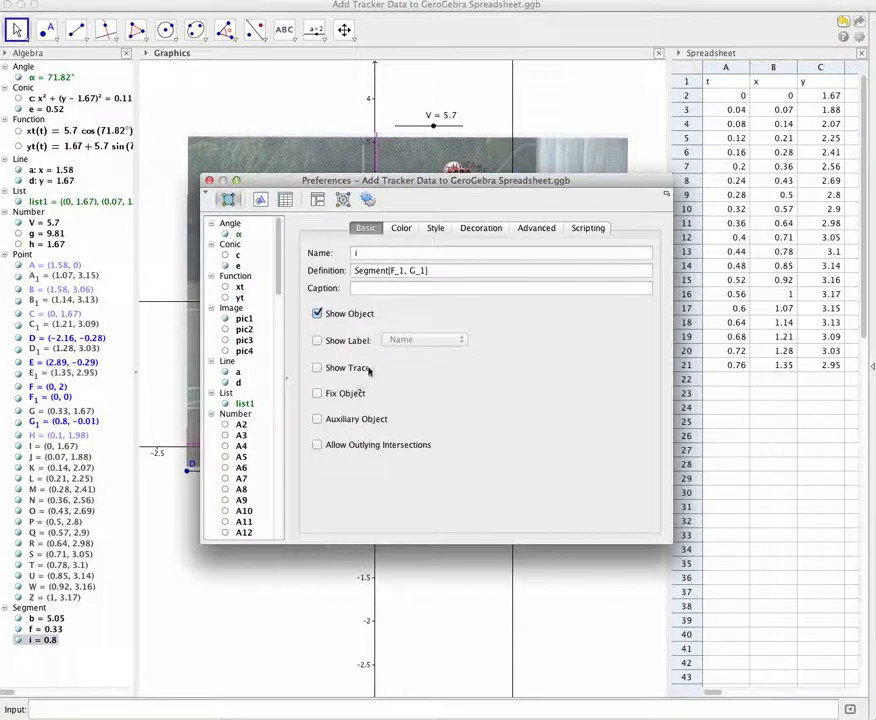
left_click(403, 228)
left_click(330, 280)
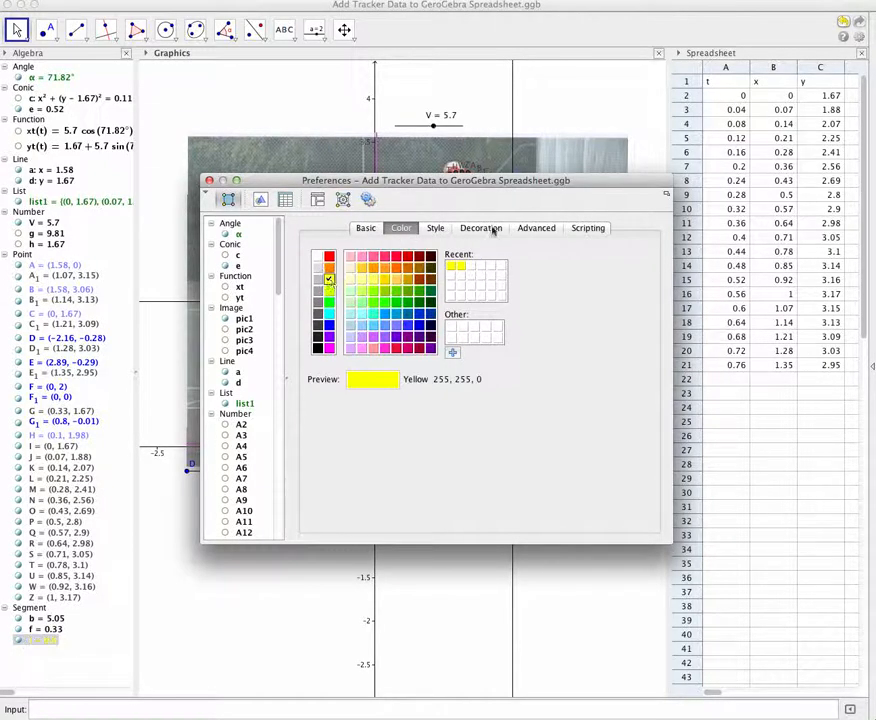
left_click(437, 228)
left_click_drag(328, 273, 367, 275)
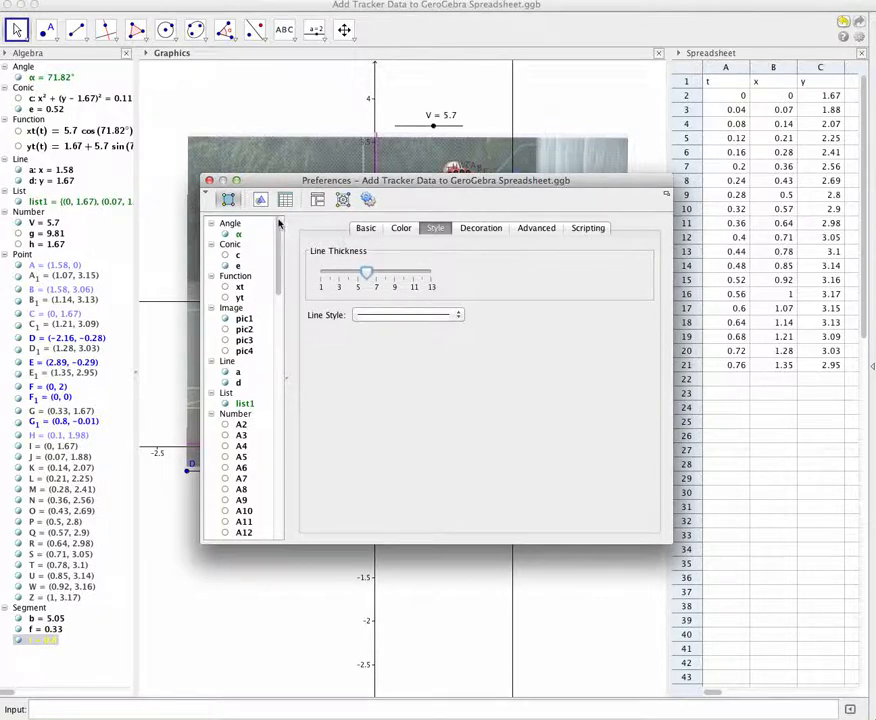
left_click(208, 180)
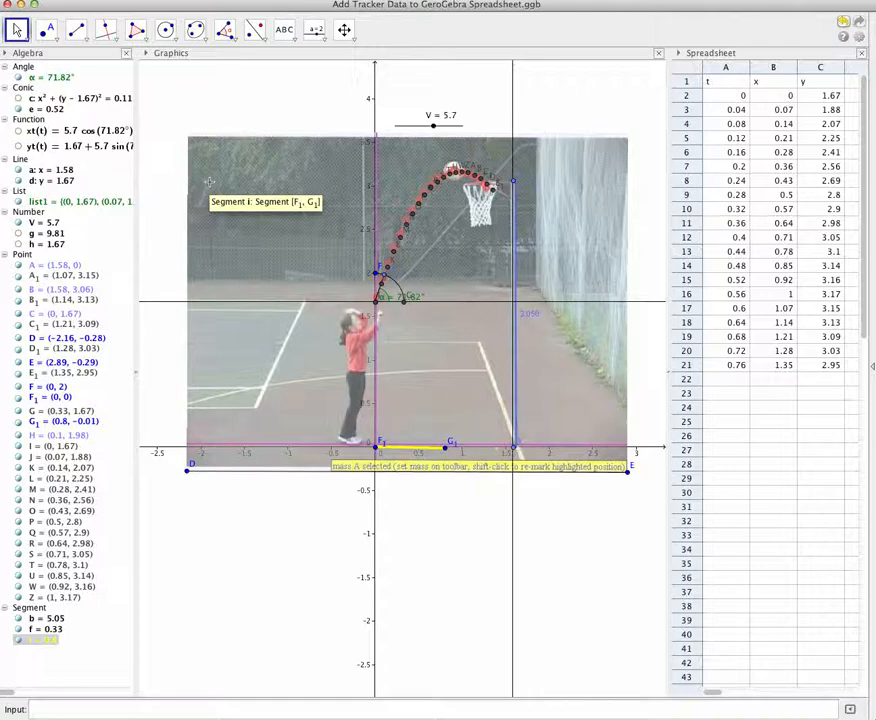
Step: Place a point on the yellow segment and rename it T
left_click(44, 29)
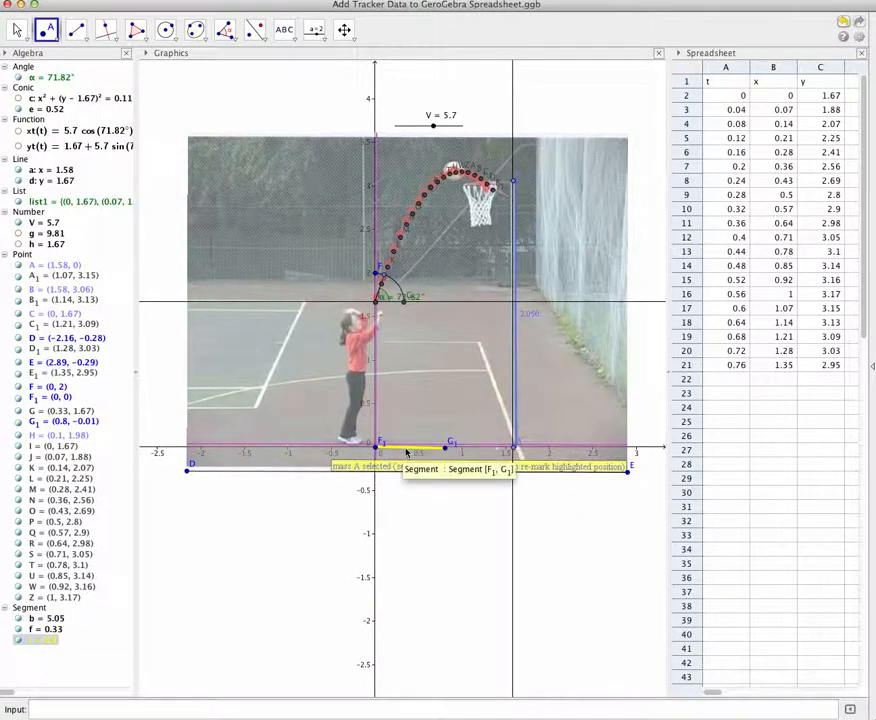
left_click(406, 450)
double_click(402, 447)
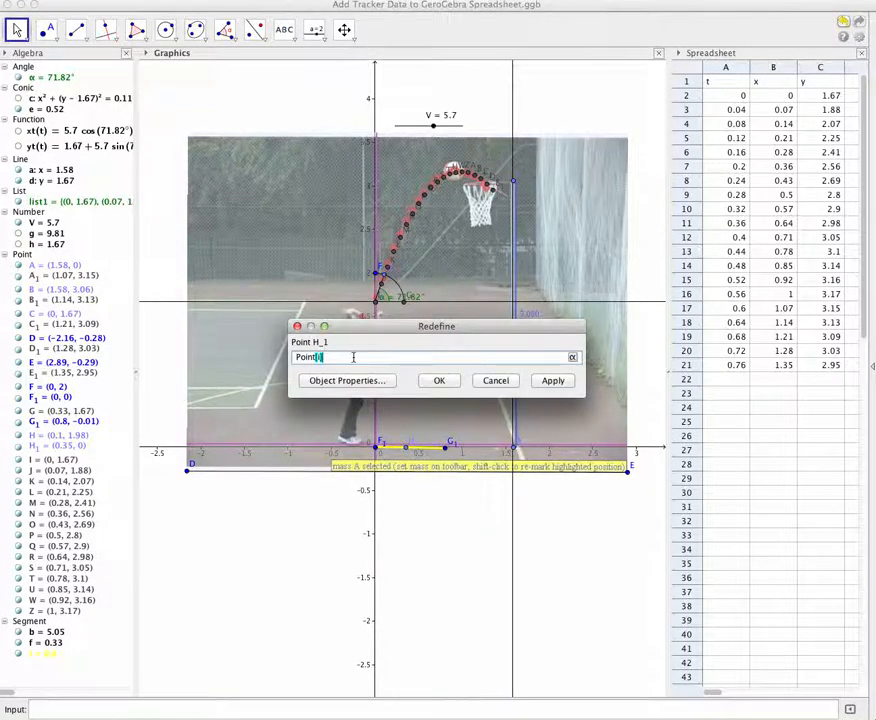
left_click(375, 383)
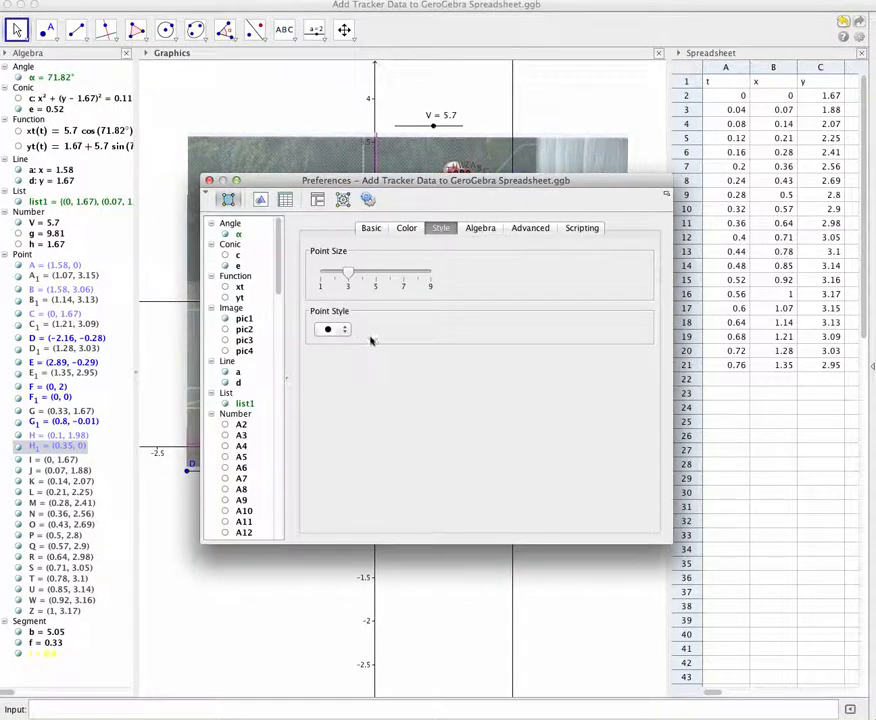
left_click(370, 228)
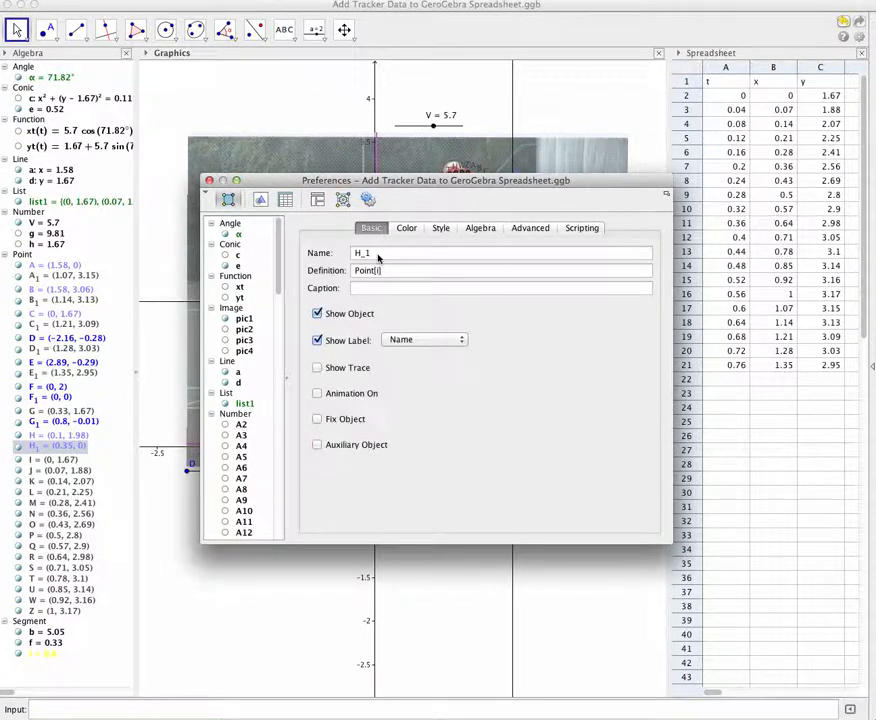
left_click(372, 251)
left_click(358, 253)
type("T")
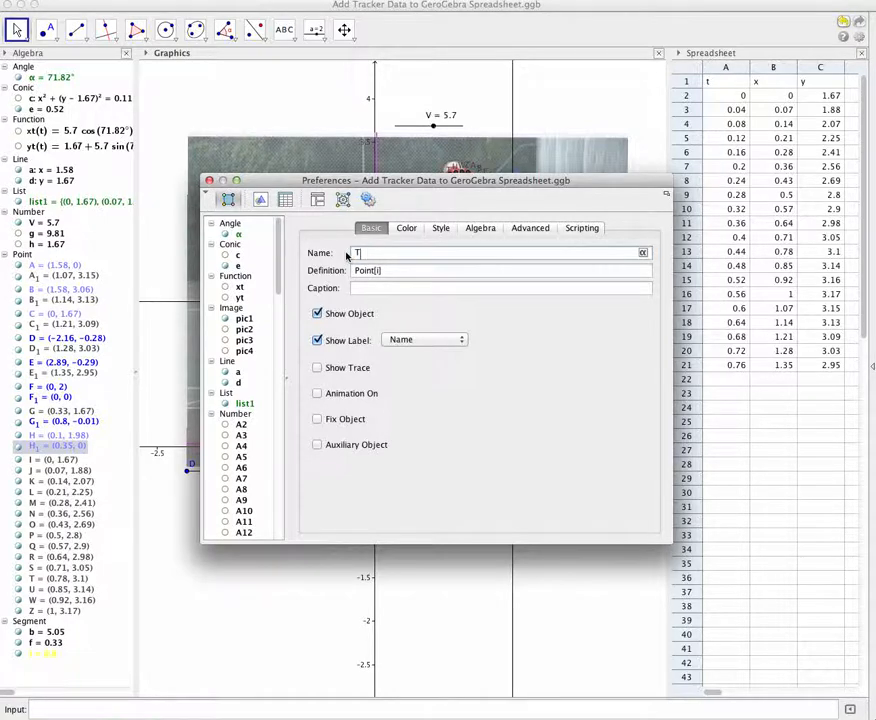
key("Return")
left_click(209, 181)
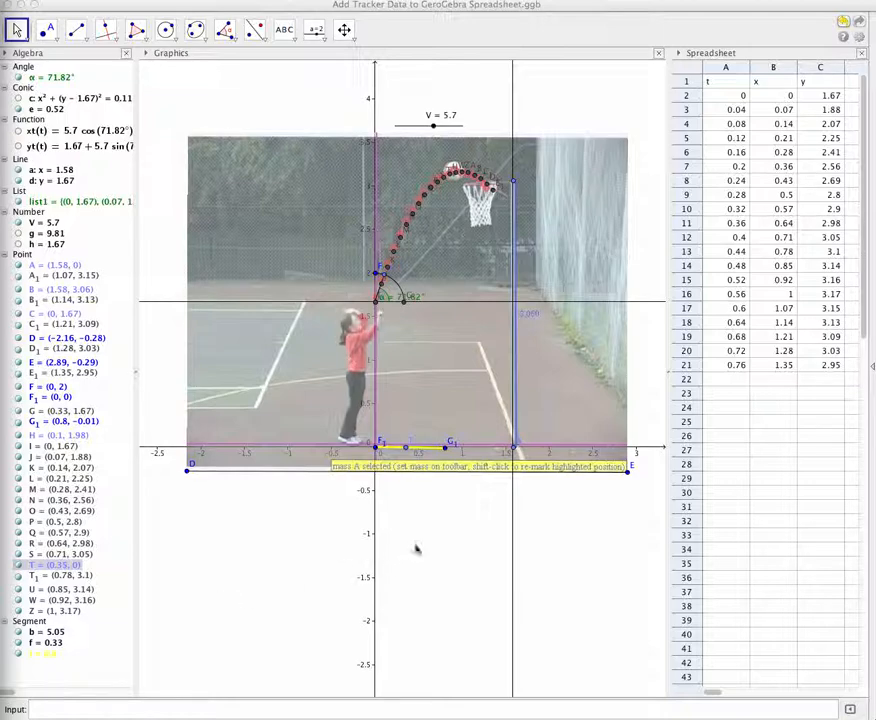
Step: Turn on animation for point T and, with it paused, move T to the yellow segment's end at G₁
right_click(407, 450)
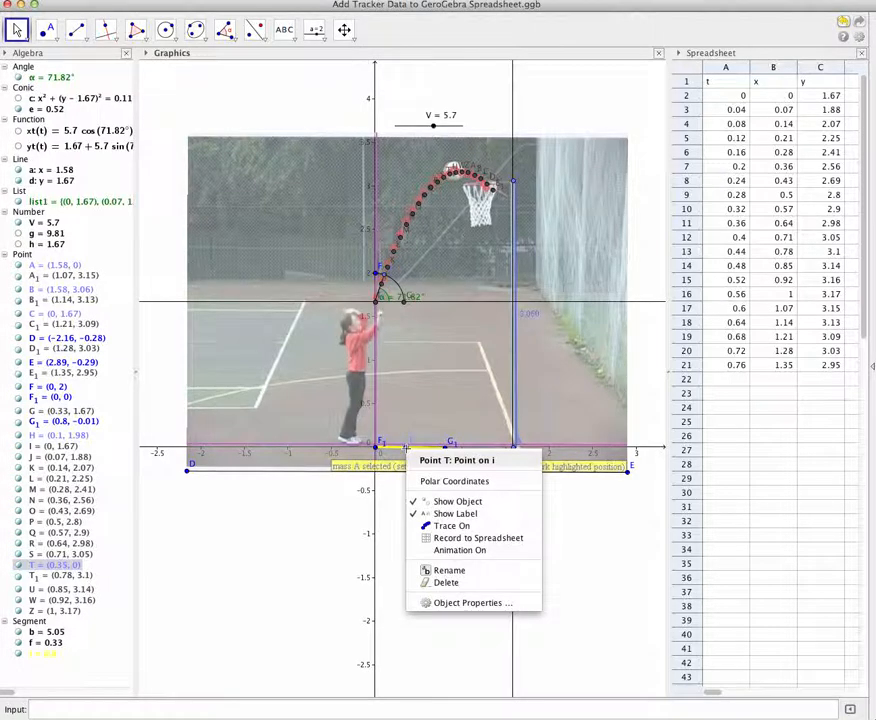
left_click(444, 554)
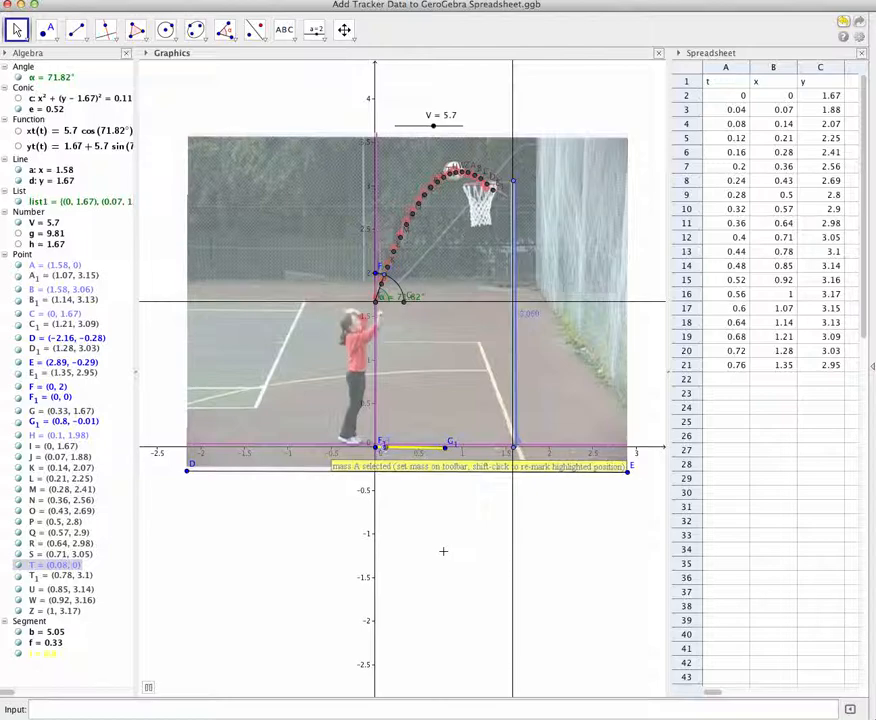
left_click(148, 687)
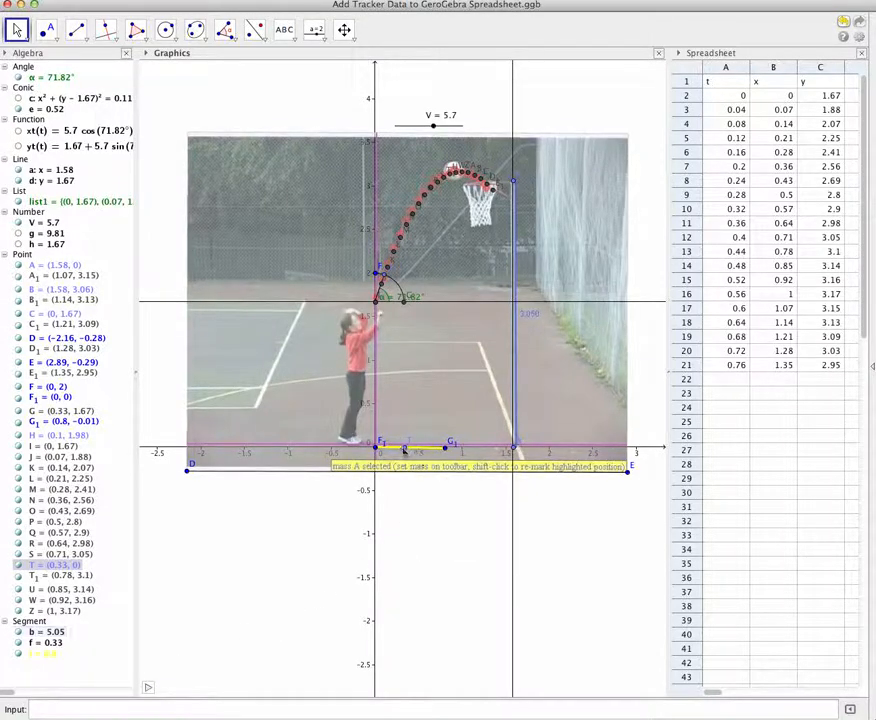
left_click_drag(405, 452, 449, 452)
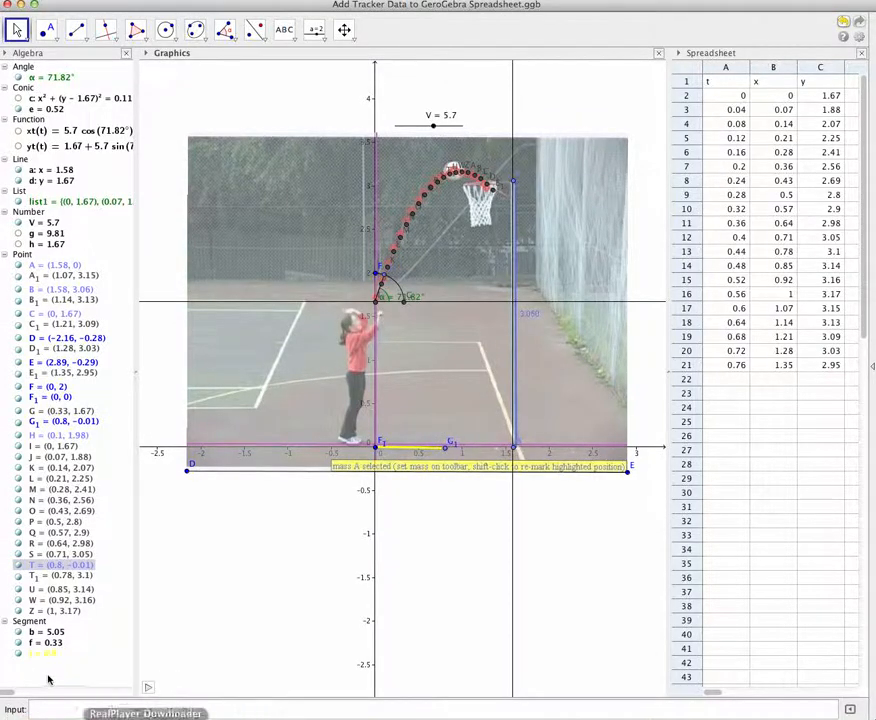
Step: Define the number t=x(T) from point T's x-coordinate
left_click(37, 711)
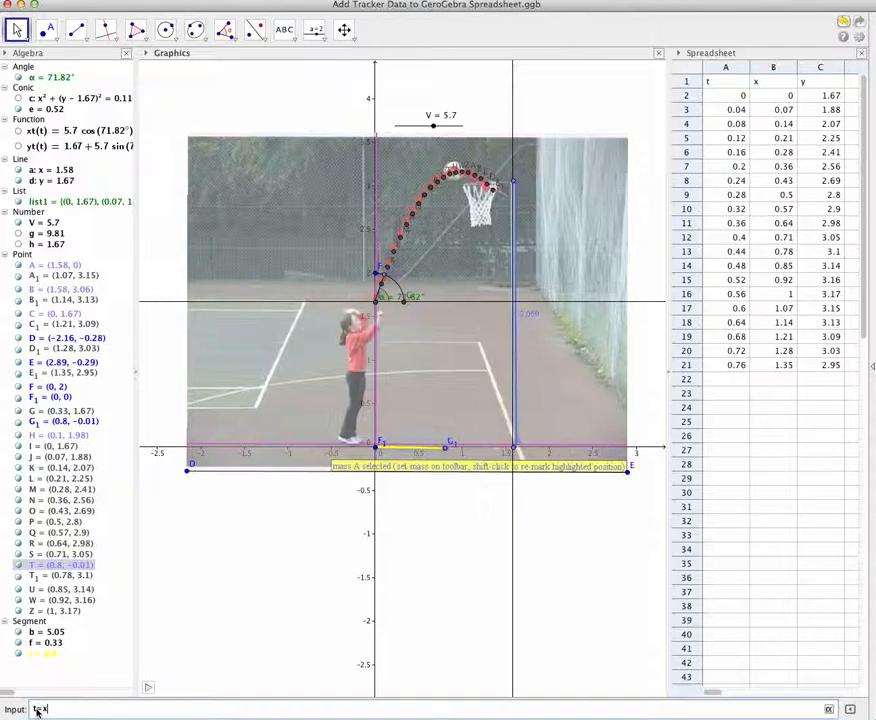
type("(T)")
key("Return")
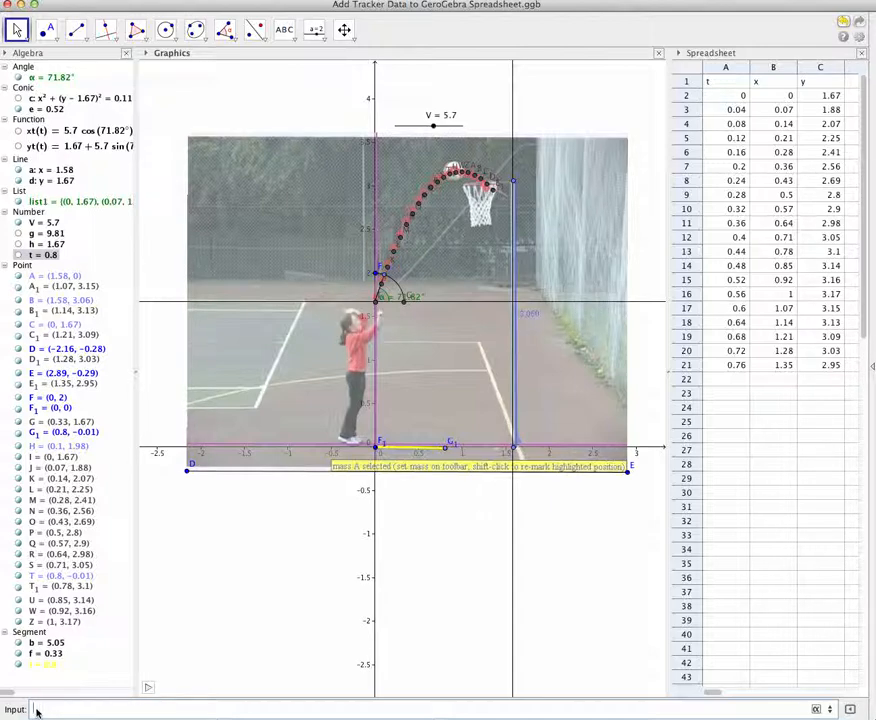
Step: Define point N=(xt(t),yt(t)) and play the animation briefly to check its motion along the ball's path
left_click(56, 707)
type("N=(x")
type("(t),")
key("Right")
key("Right")
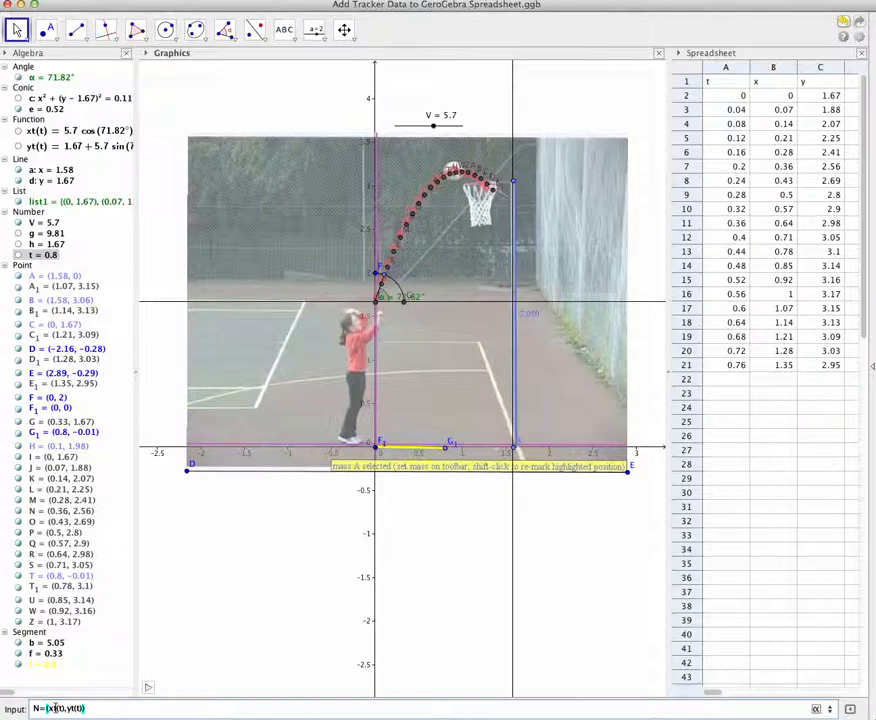
key("Return")
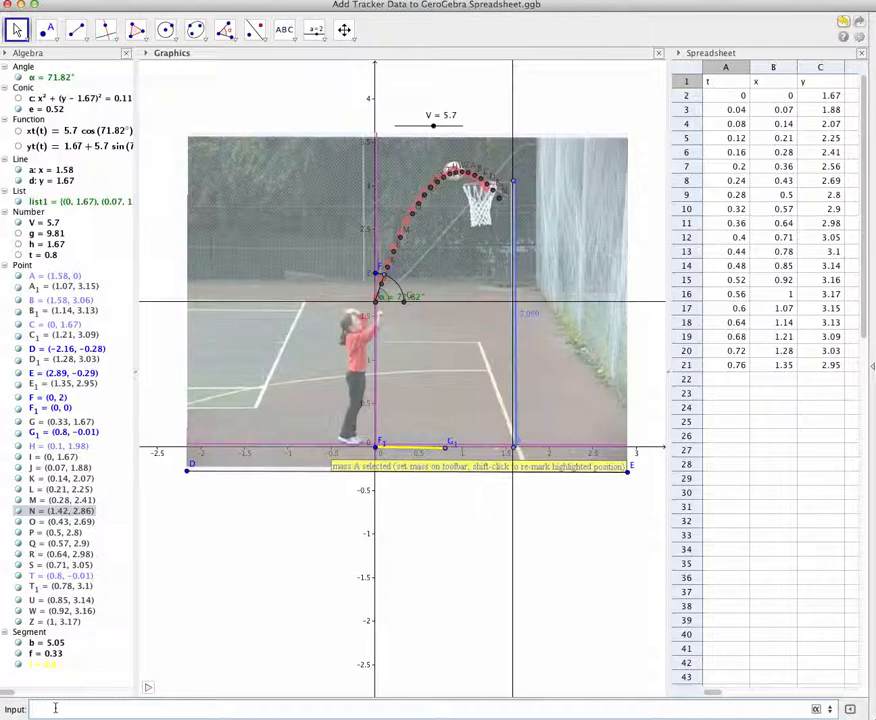
left_click(148, 689)
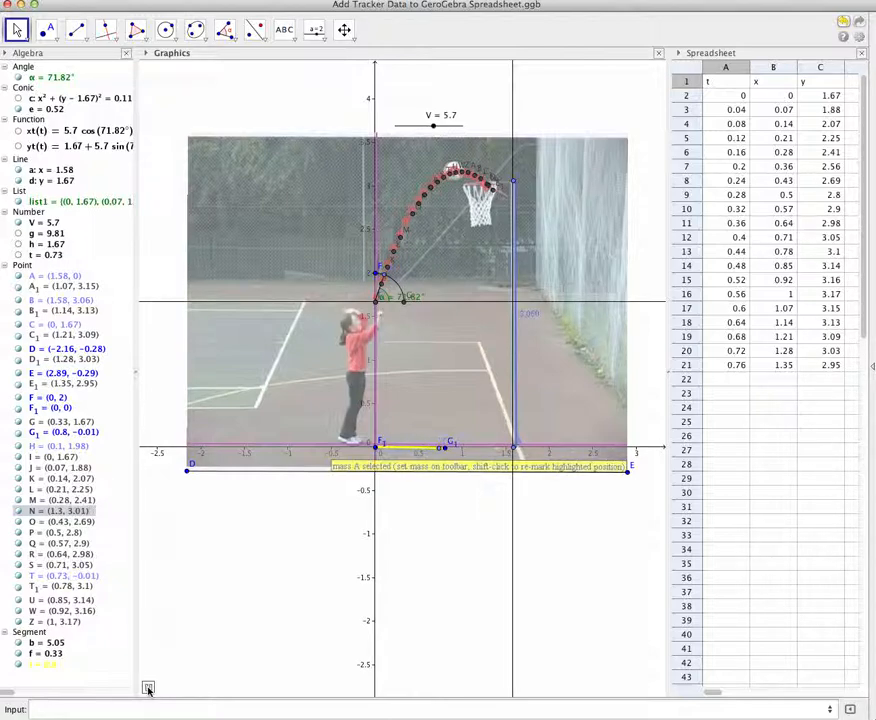
left_click(148, 688)
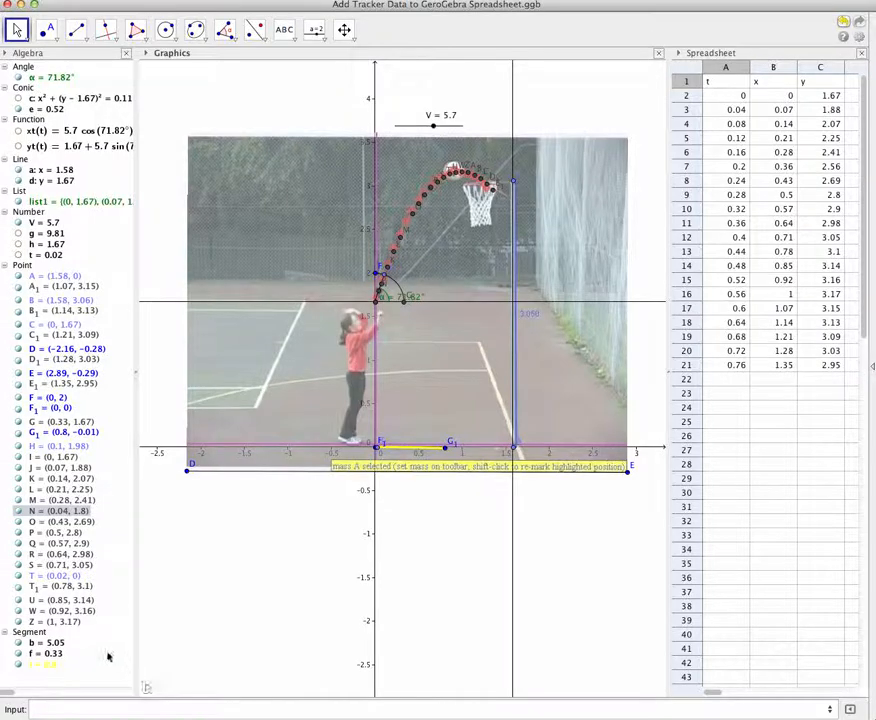
Step: Hide the points K, L, M, N, O, P, Q, R and S along the ball's path
left_click(18, 566)
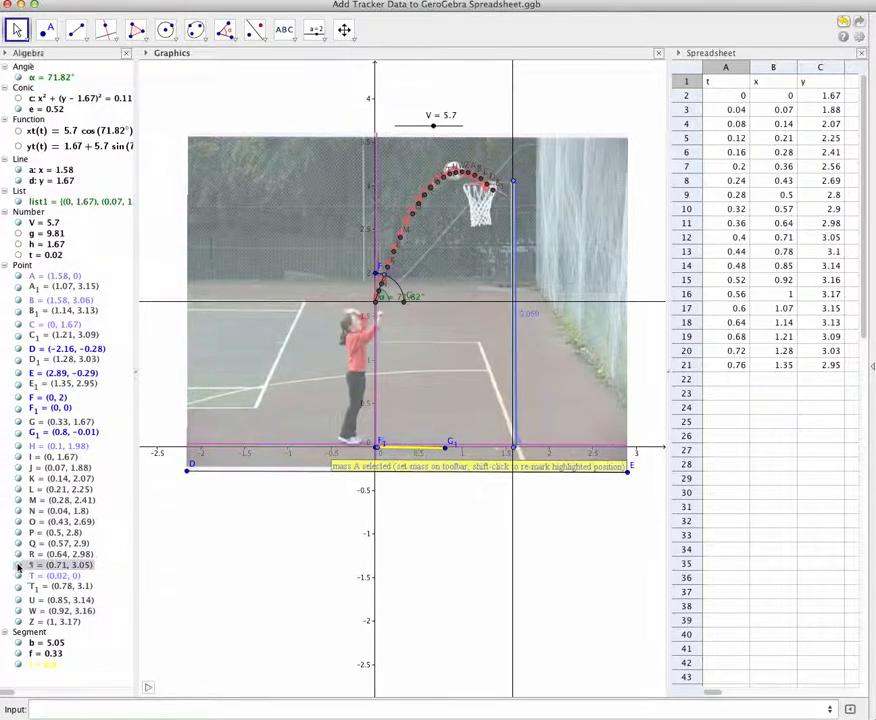
left_click(18, 556)
left_click(18, 543)
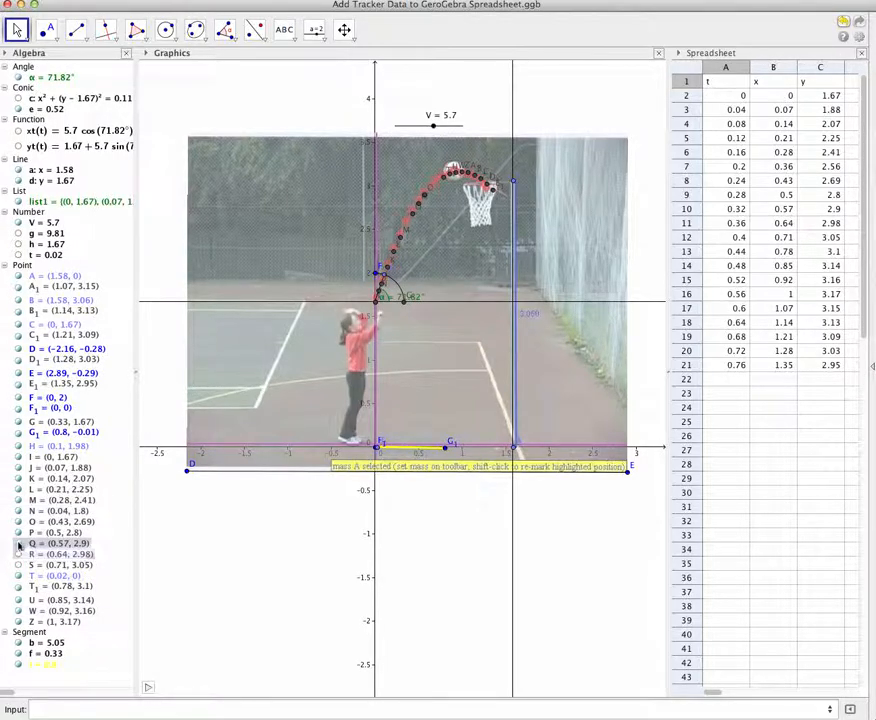
left_click(18, 533)
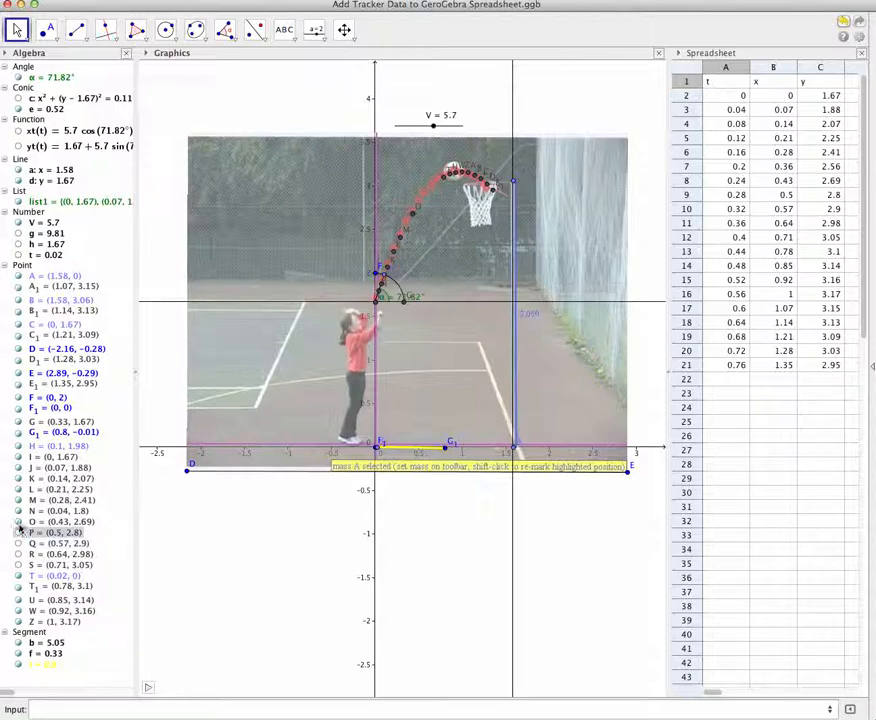
left_click(18, 522)
left_click(19, 511)
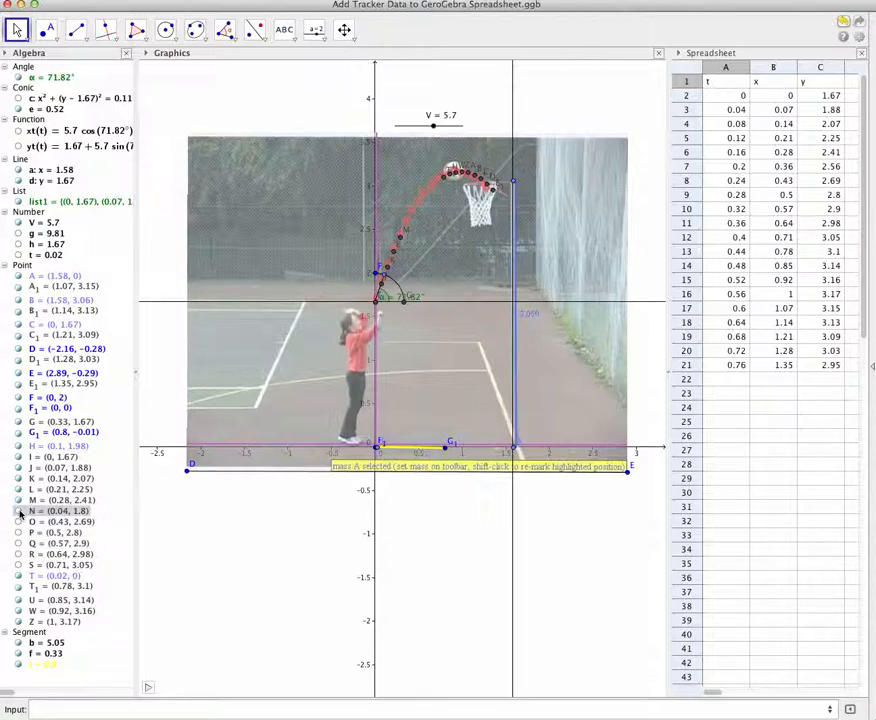
left_click(18, 501)
left_click(18, 501)
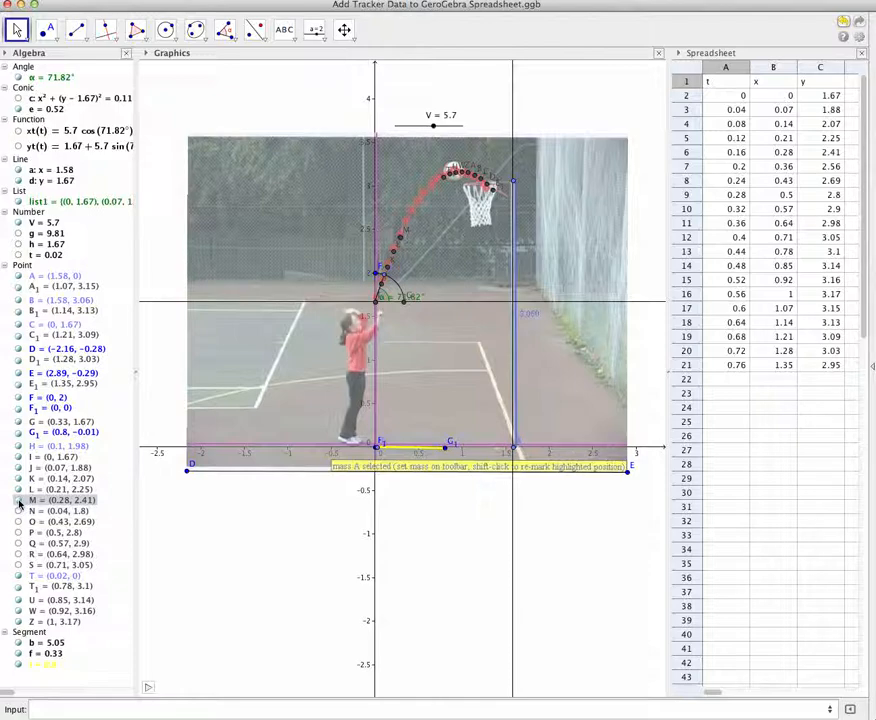
left_click(18, 489)
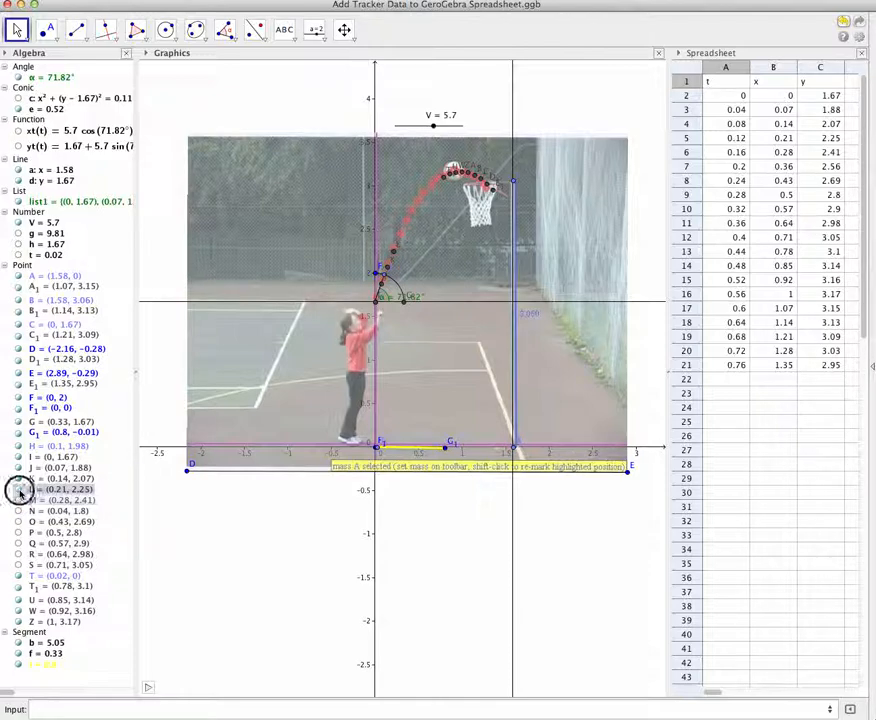
left_click(18, 478)
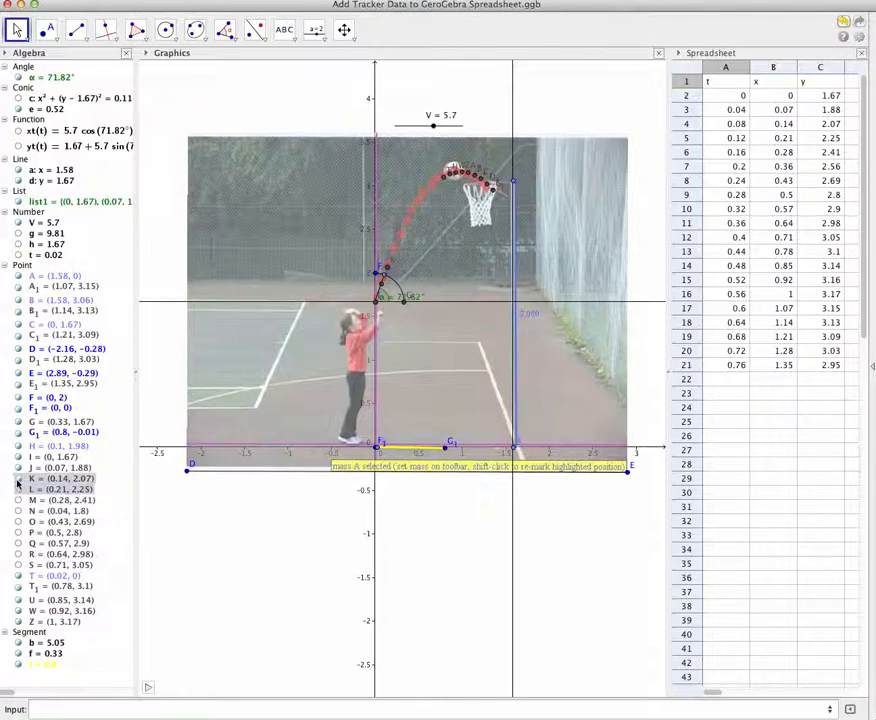
left_click(17, 480)
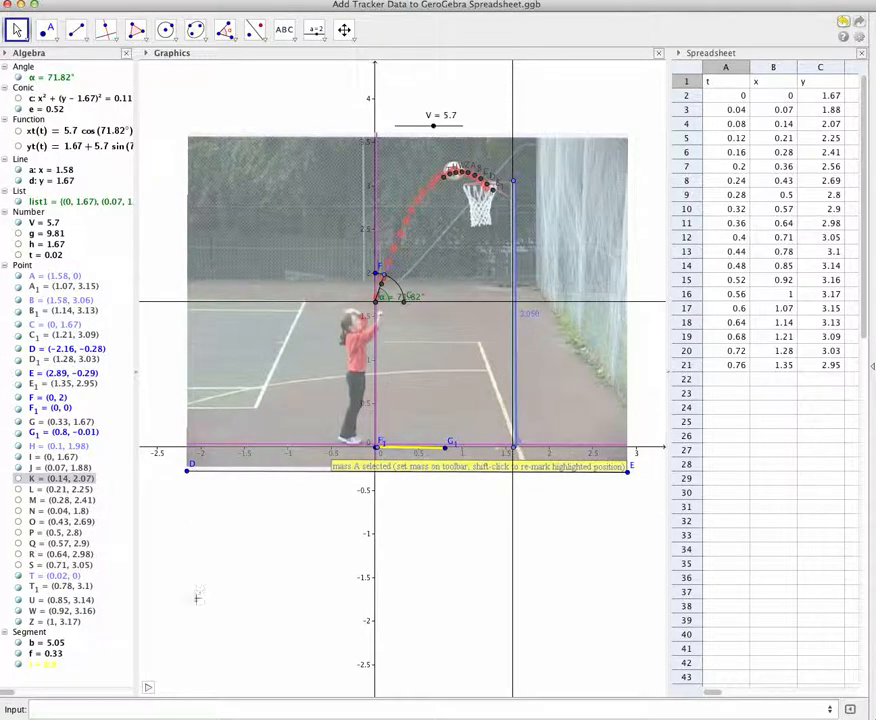
Step: Play the animation, show point N again, and pause with N partway along the ball's path
left_click(147, 689)
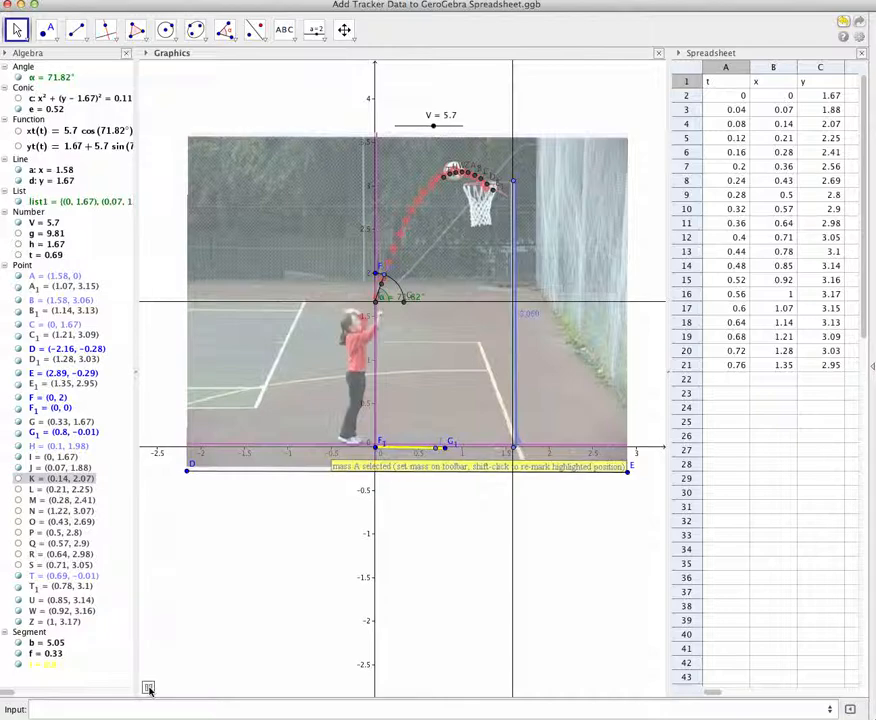
left_click(20, 513)
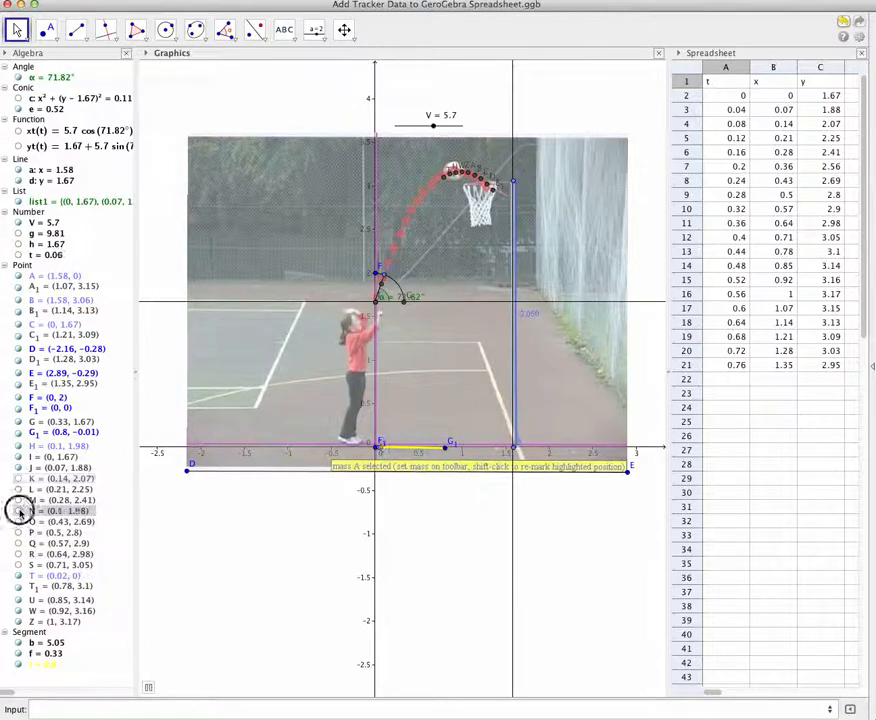
left_click(149, 687)
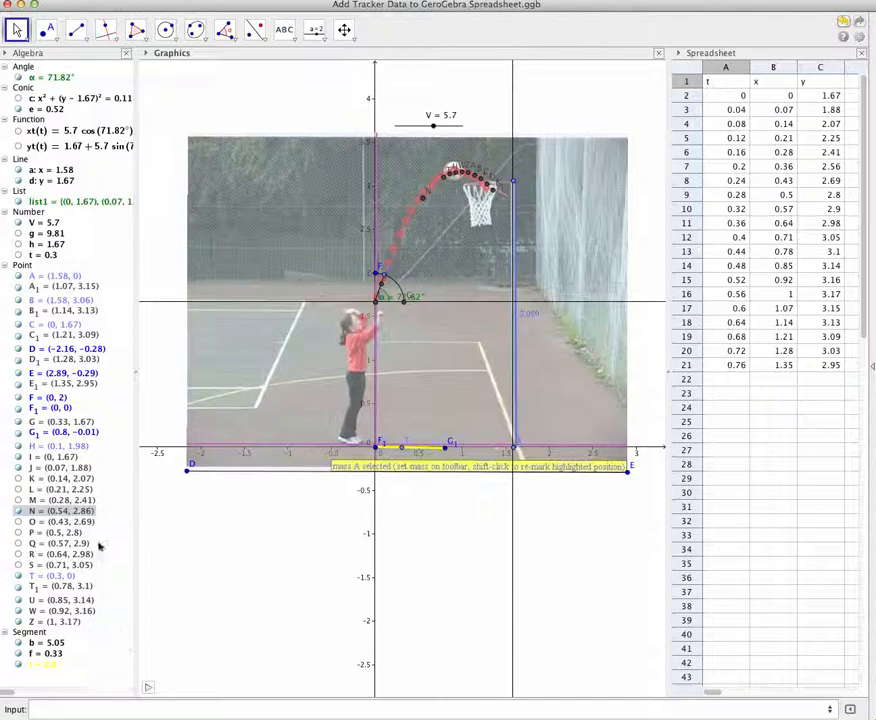
Step: Draw a short horizontal segment about 0.25 units long above the photo, near its upper-right corner
left_click(76, 29)
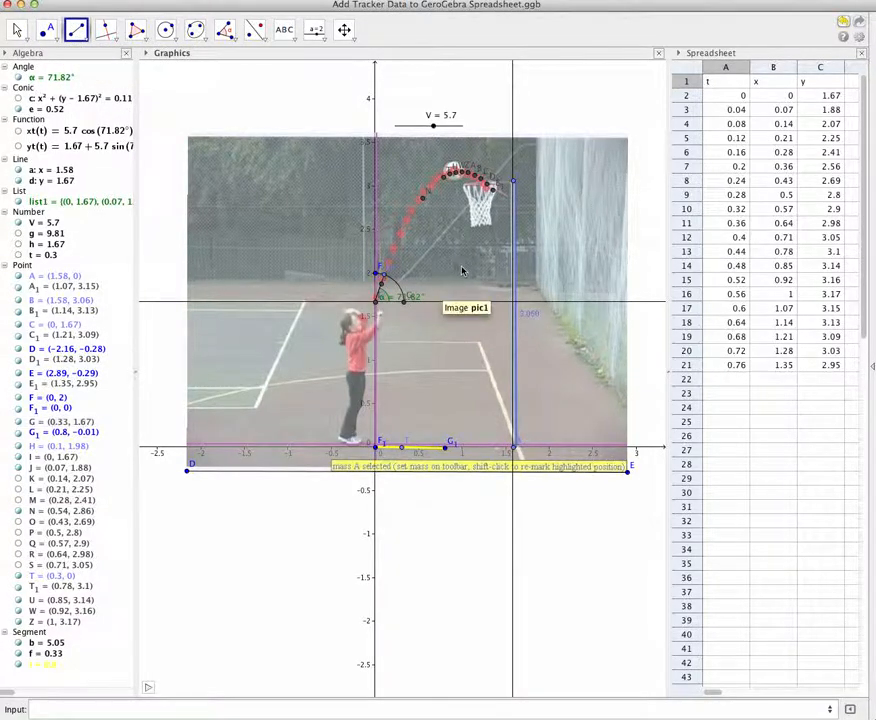
left_click(555, 118)
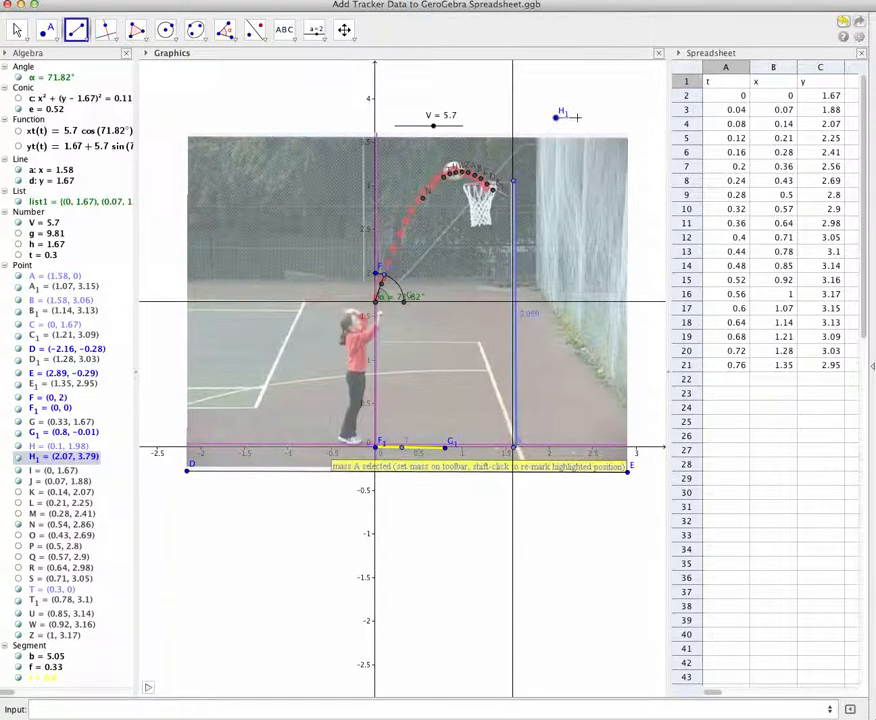
left_click(577, 117)
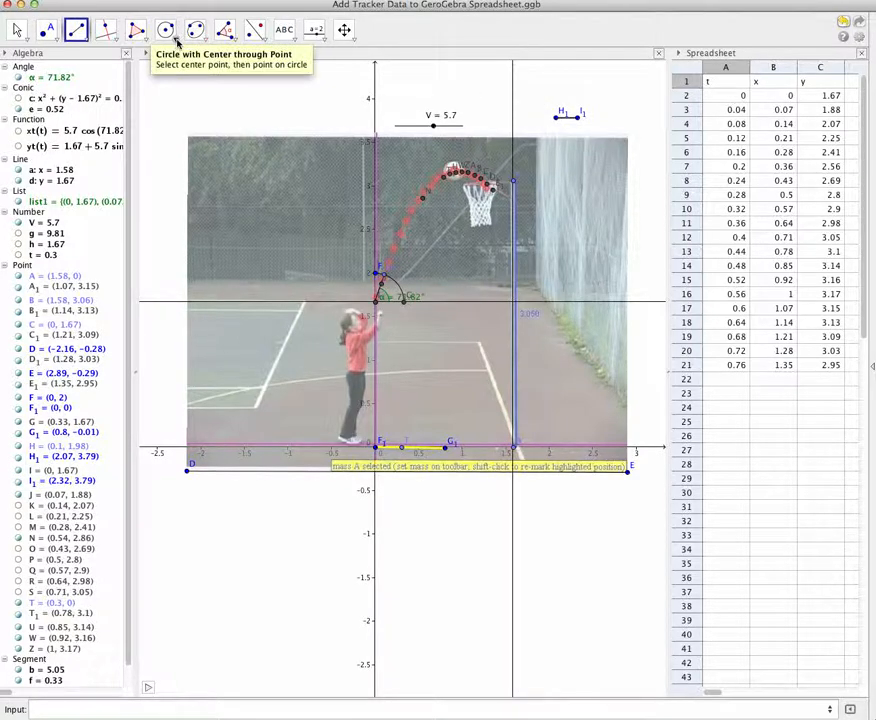
Step: Construct a circle centred at N with the Compass tool, using the length H₁I₁ as its radius
left_click(177, 42)
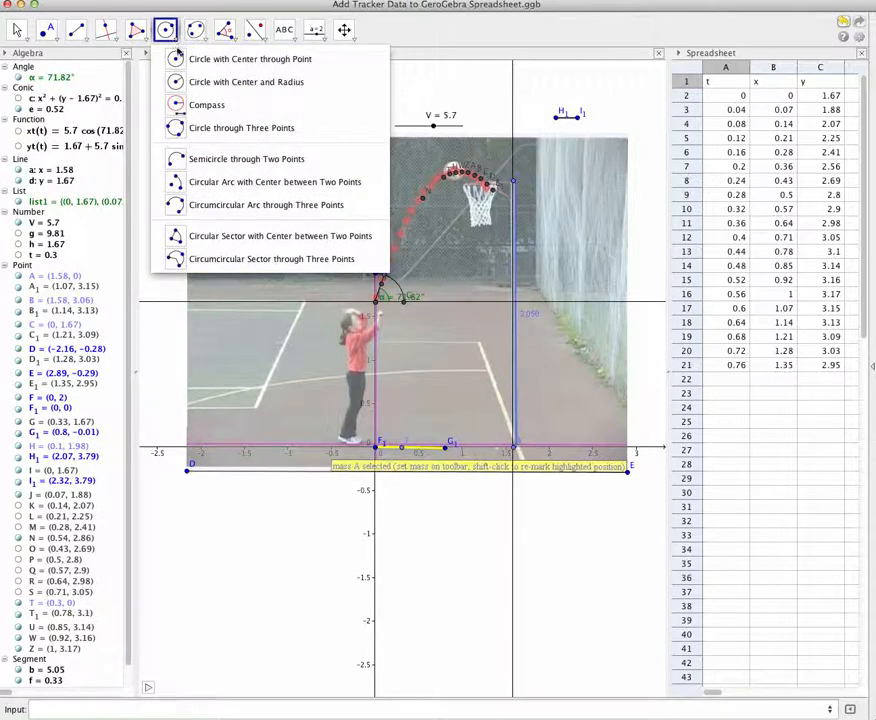
left_click(177, 105)
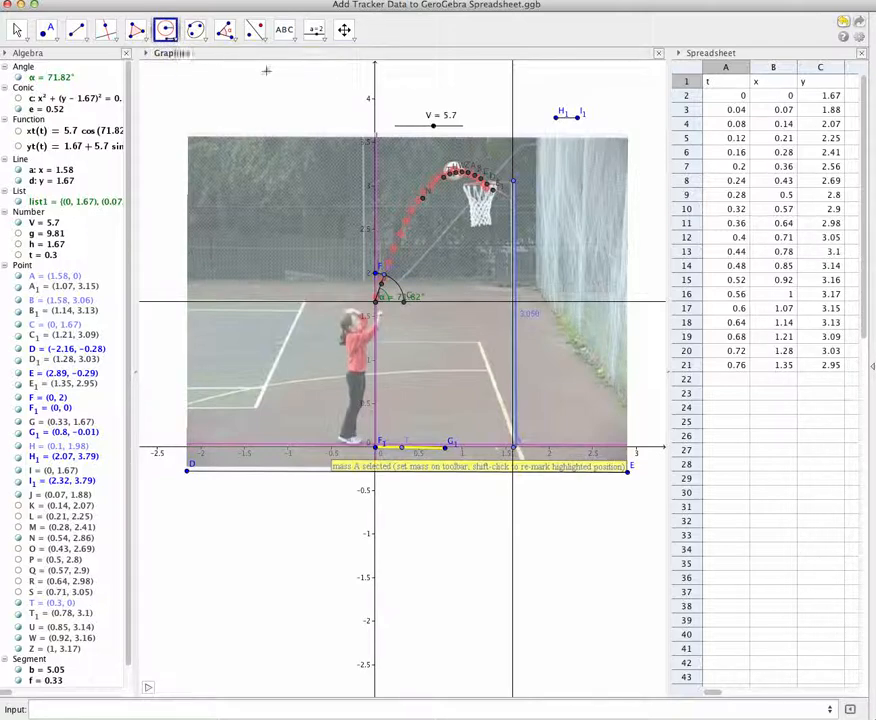
left_click(556, 119)
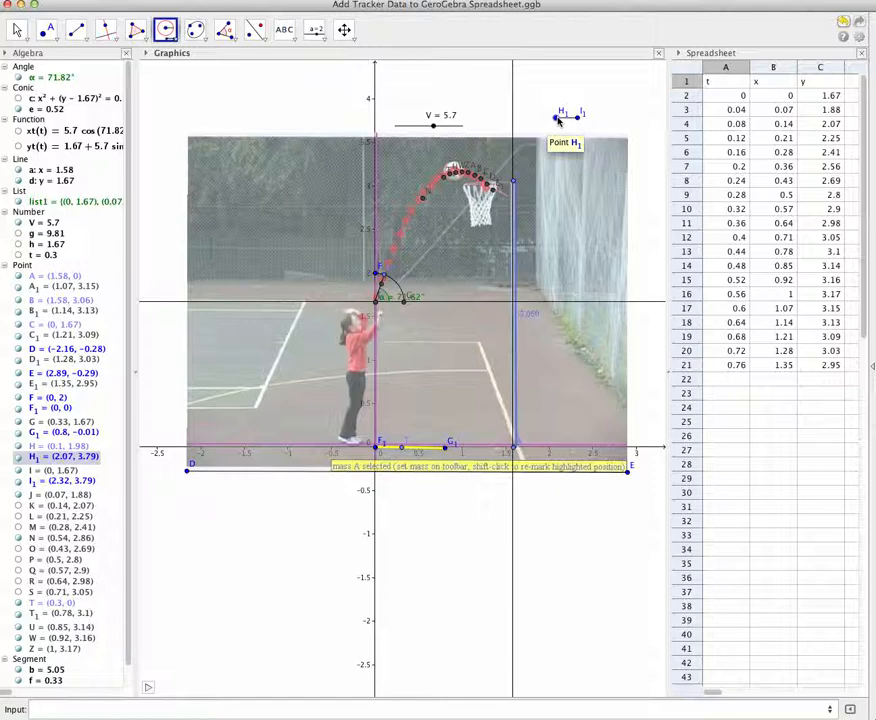
left_click(576, 119)
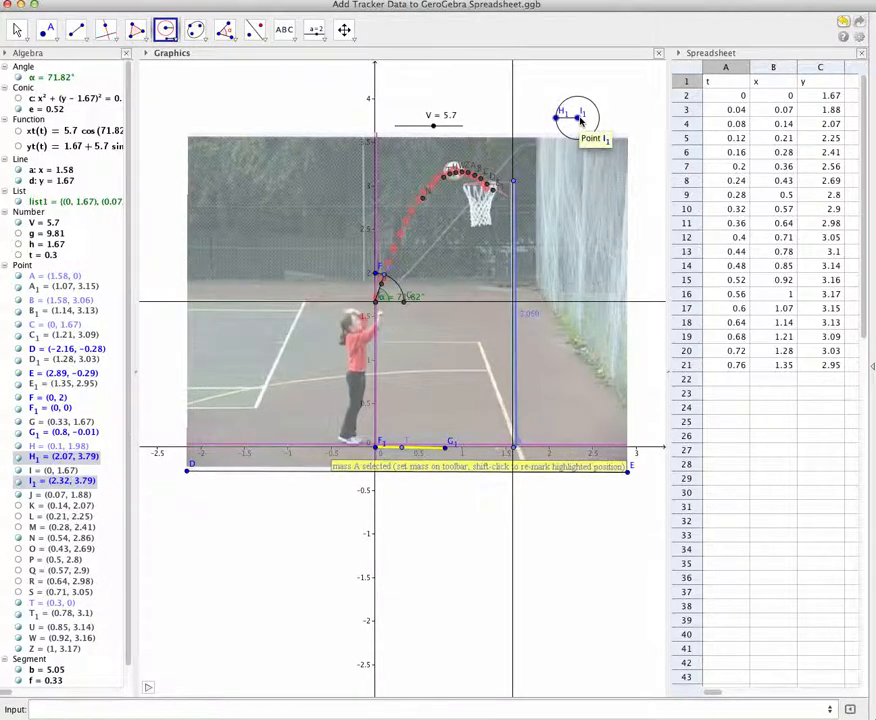
left_click(424, 204)
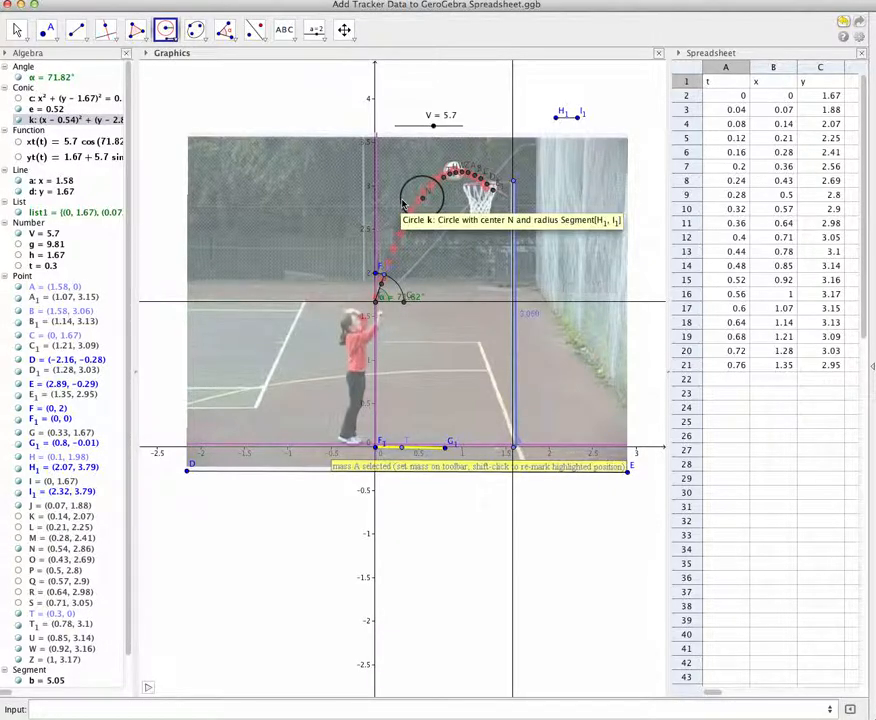
Step: Colour the circle around N blue (51, 51, 255) with opacity at about 80, and play the animation
double_click(403, 204)
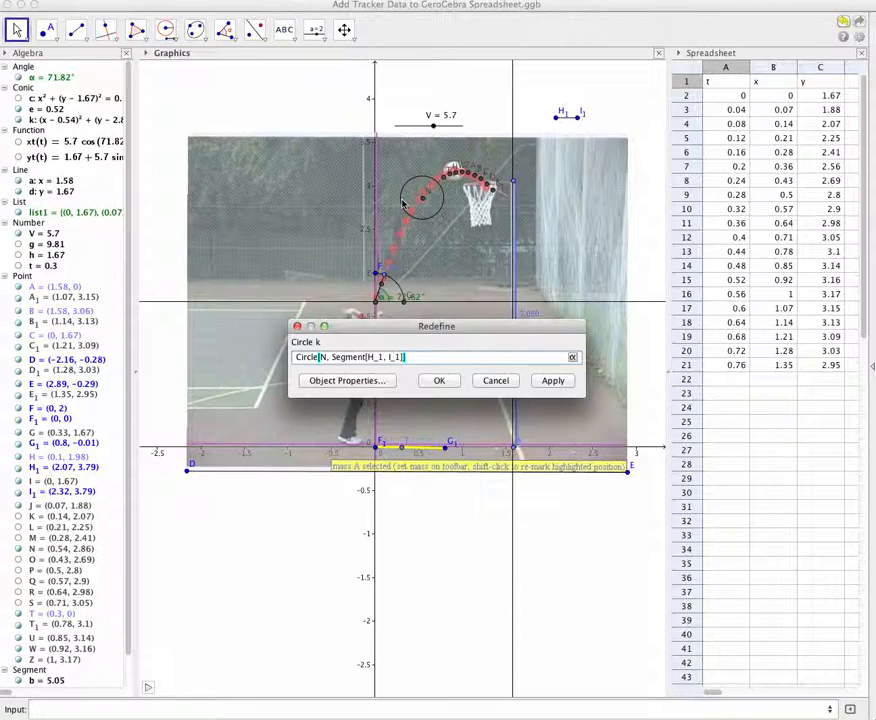
left_click(373, 381)
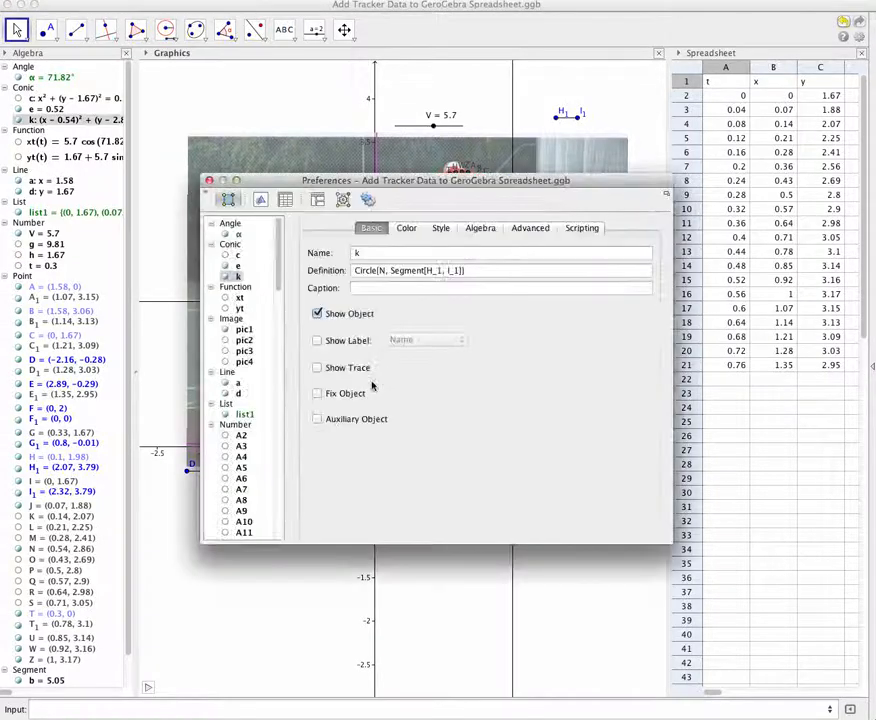
left_click(406, 229)
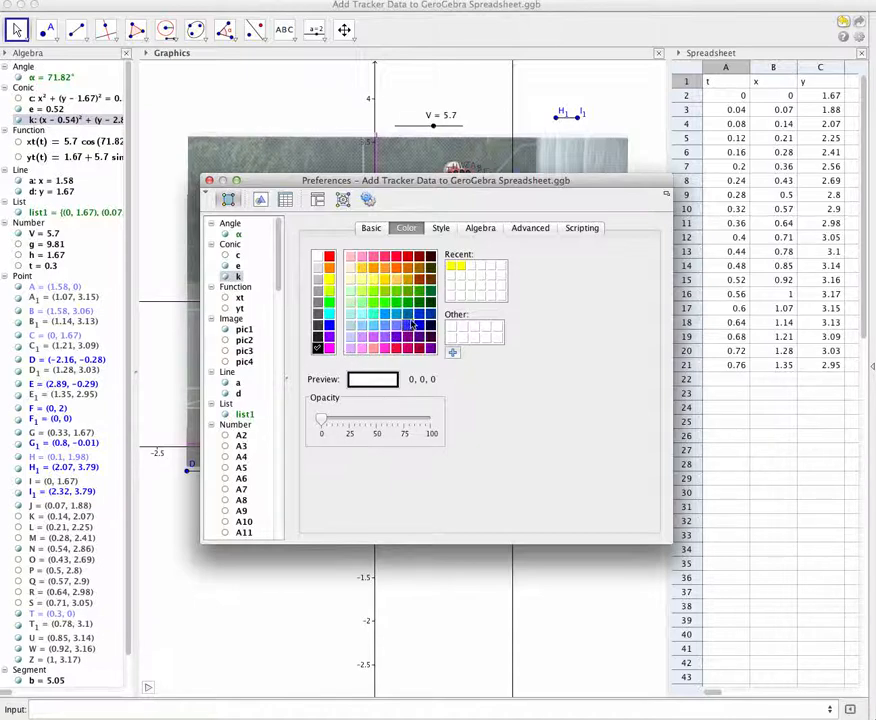
left_click(409, 325)
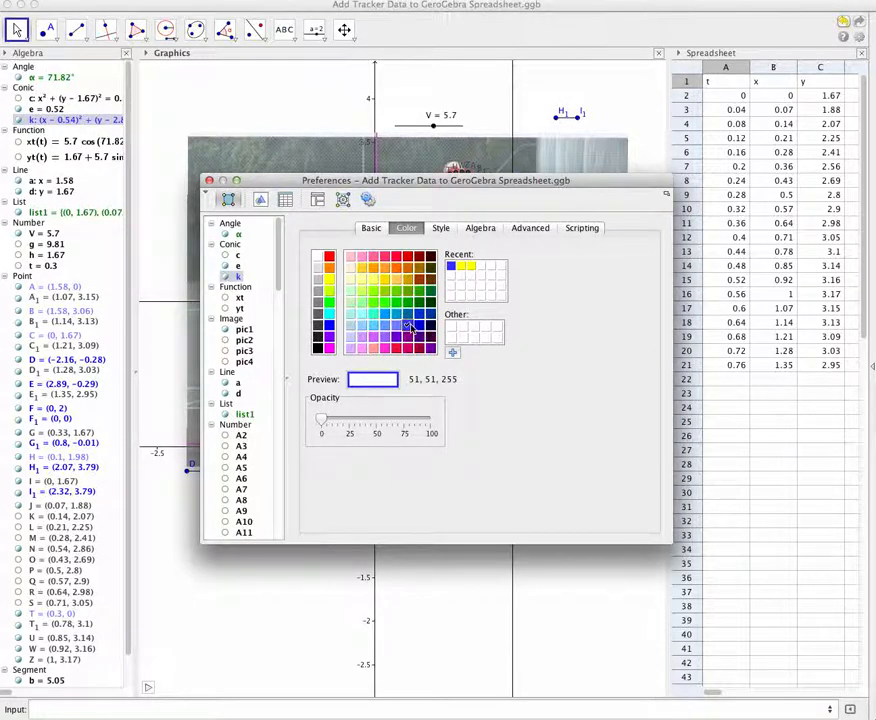
left_click_drag(328, 425, 410, 420)
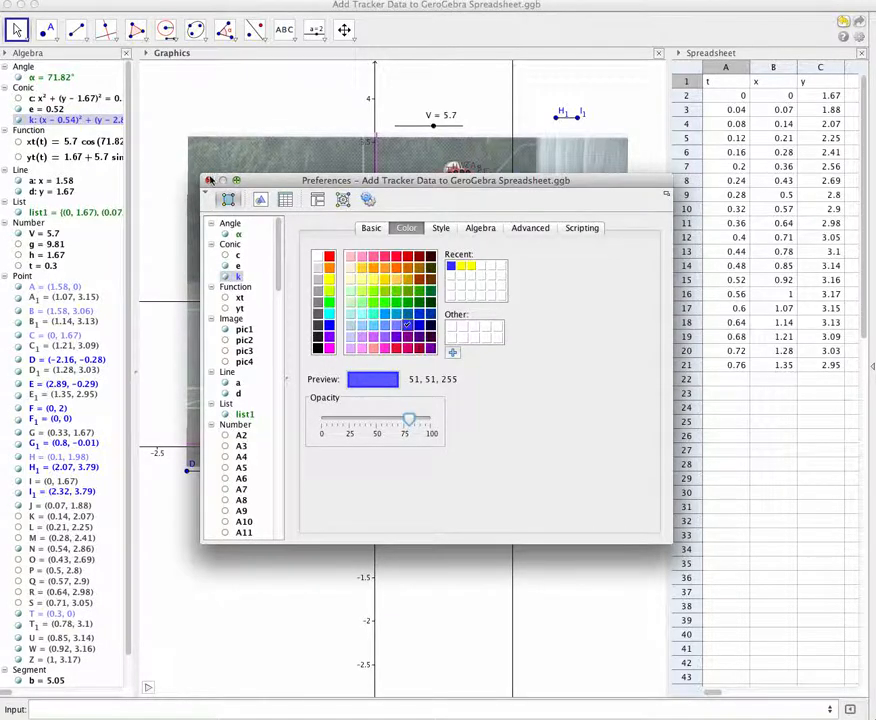
left_click(209, 181)
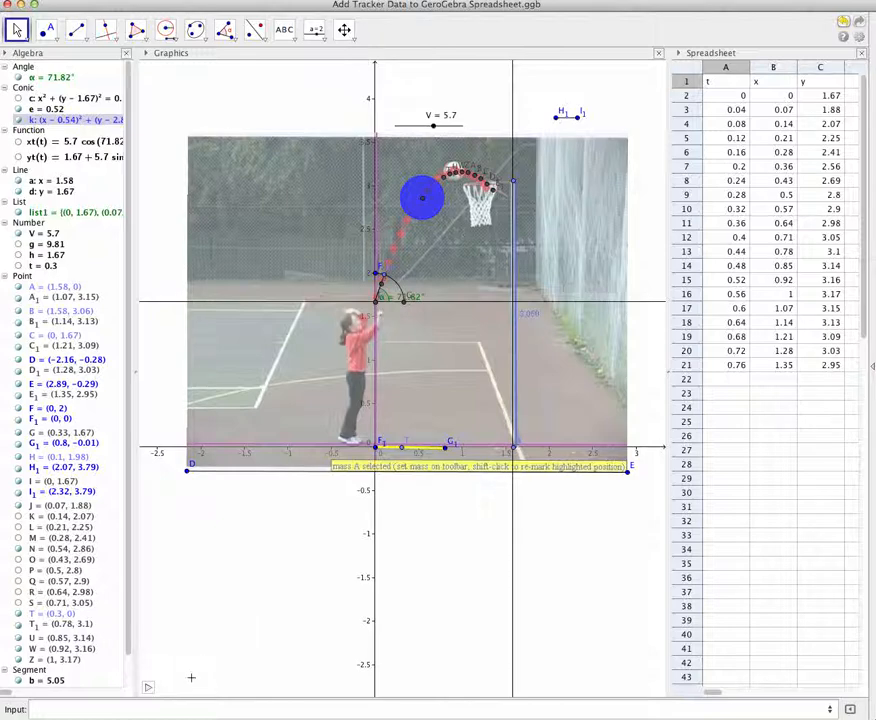
left_click(148, 688)
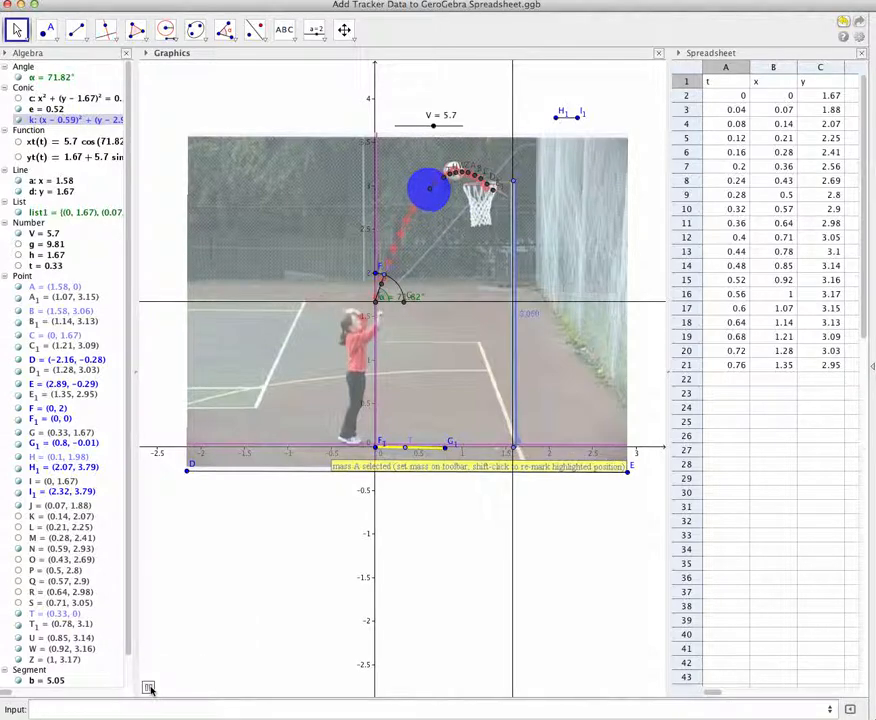